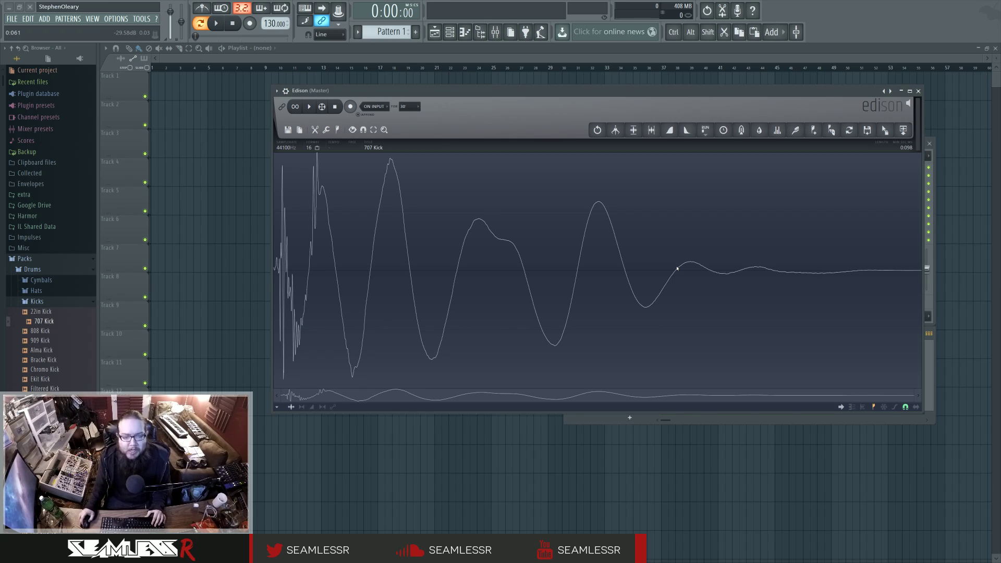
- Zoom Edison into the 707 Kick's first cycles, play it, and re-zoom along the sample
scroll(360, 275, "up", 10)
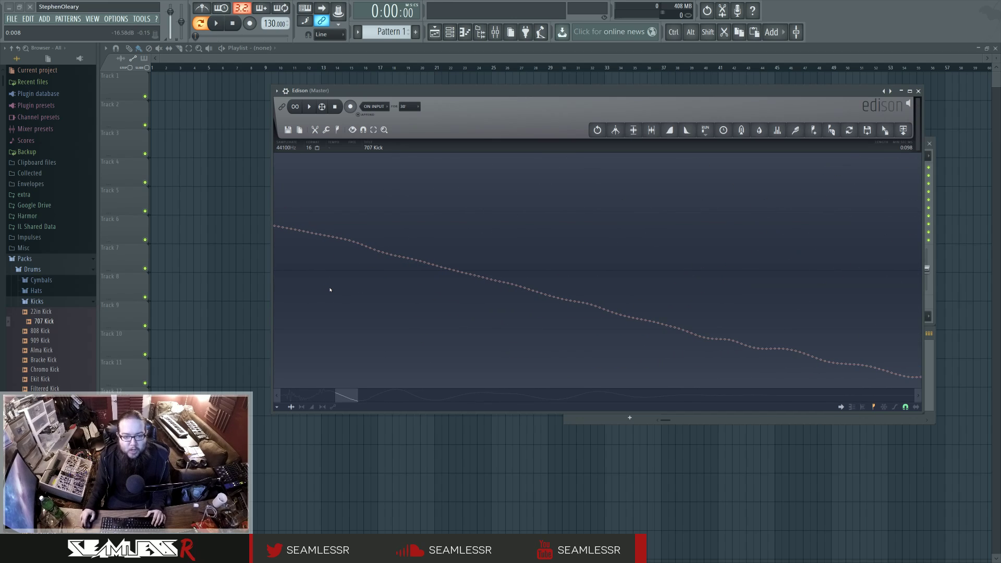
left_click_drag(345, 395, 279, 395)
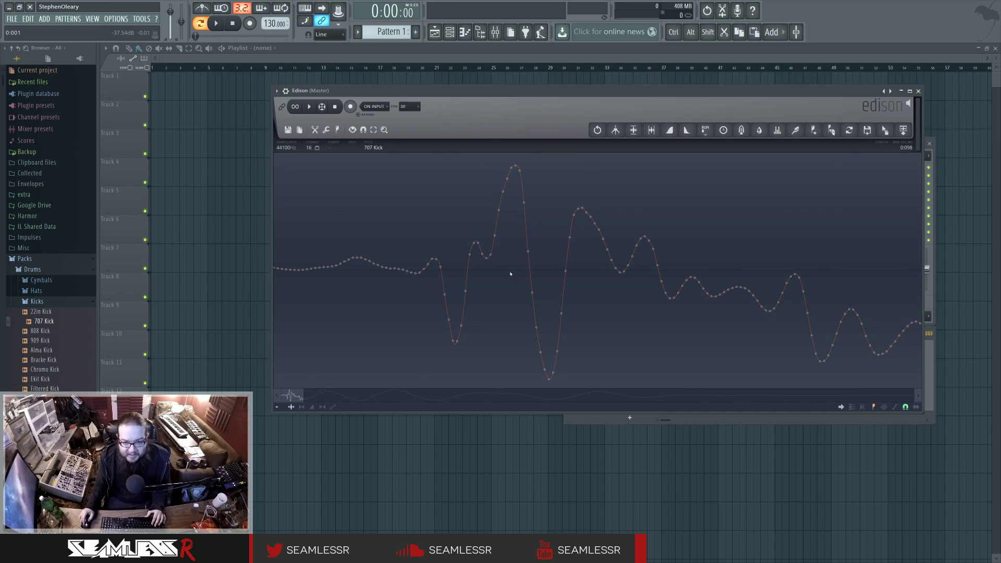
left_click(312, 108)
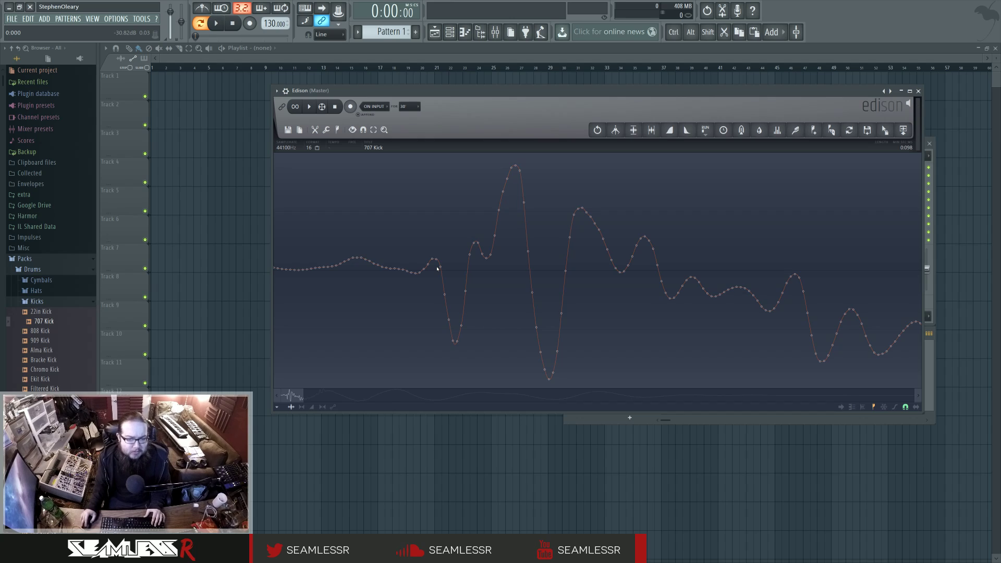
scroll(437, 269, "down", 10)
scroll(331, 298, "up", 10)
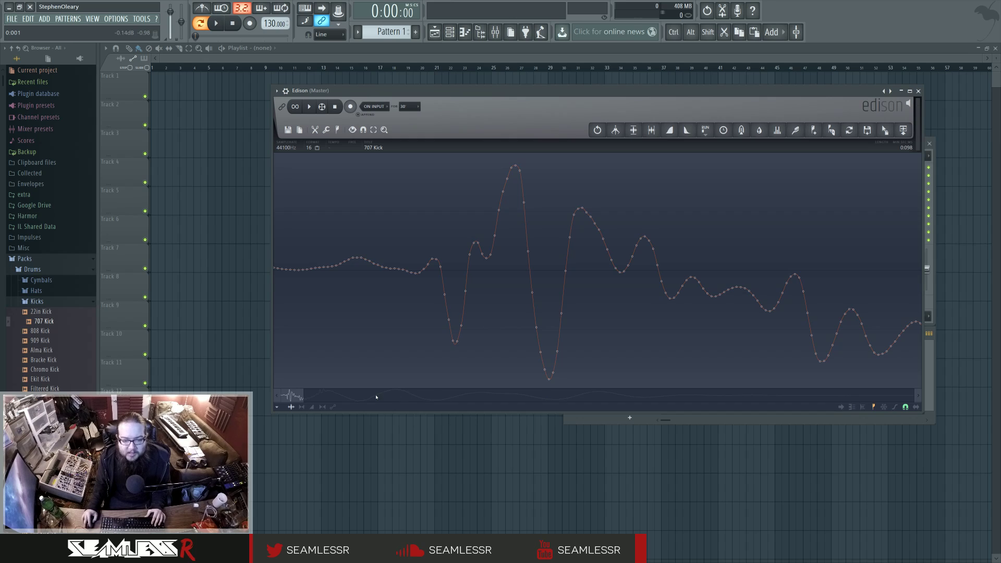
mouse_move(294, 396)
left_mouse_down()
mouse_move(403, 396)
mouse_move(295, 396)
left_mouse_up()
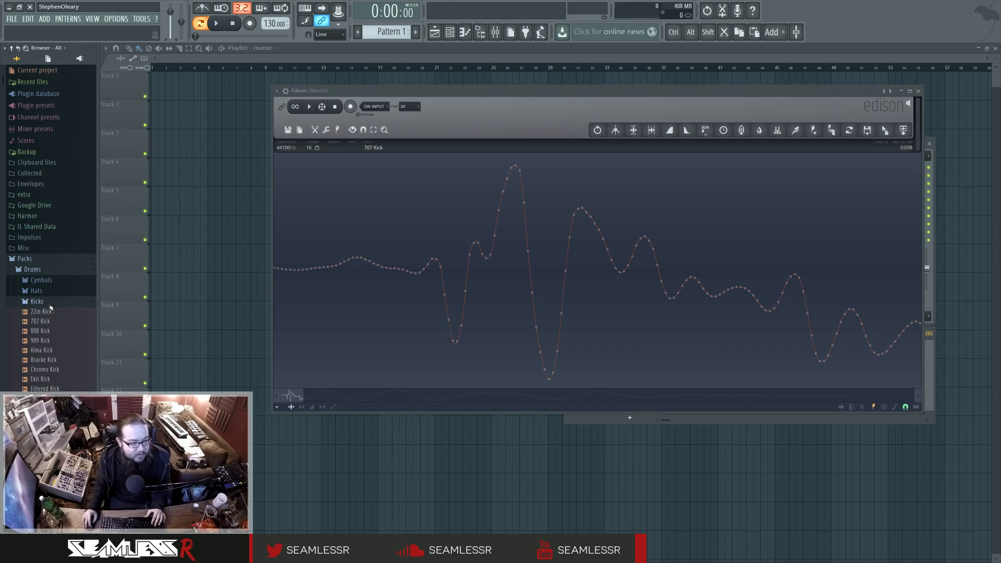
- Load the 909 CH 2 hi-hat from the Hats folder into Edison
left_click(51, 305)
left_click(54, 290)
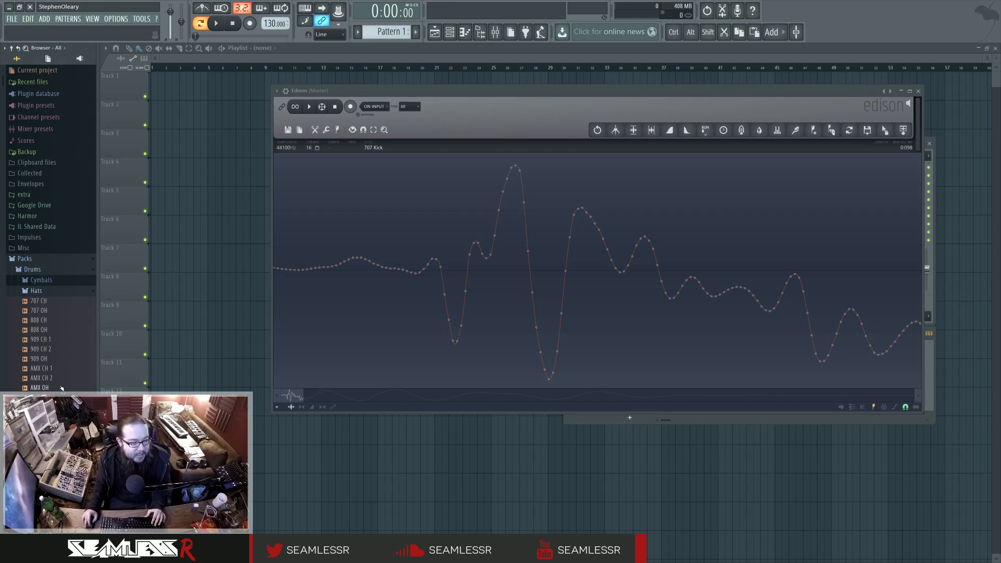
left_click_drag(57, 348, 324, 322)
- Zoom into the hi-hat's start and enlarge the Edison window leftward
scroll(324, 323, "up", 10)
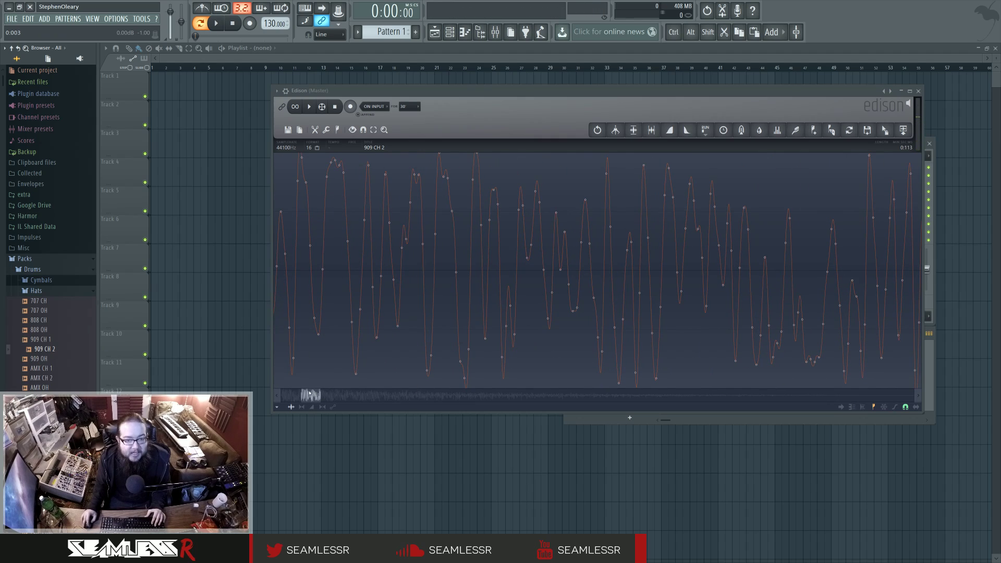
left_click_drag(309, 393, 290, 395)
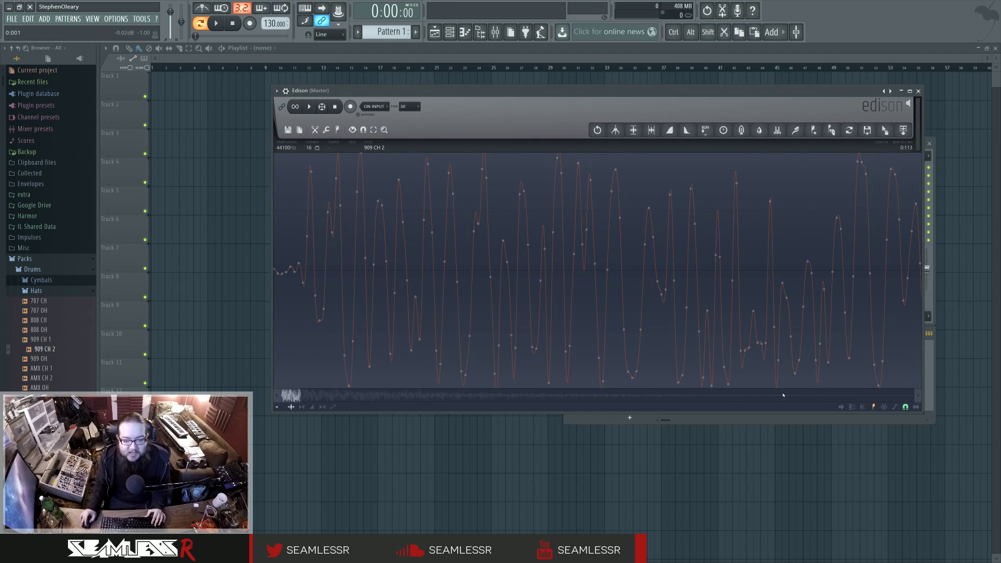
left_click_drag(926, 415, 954, 455)
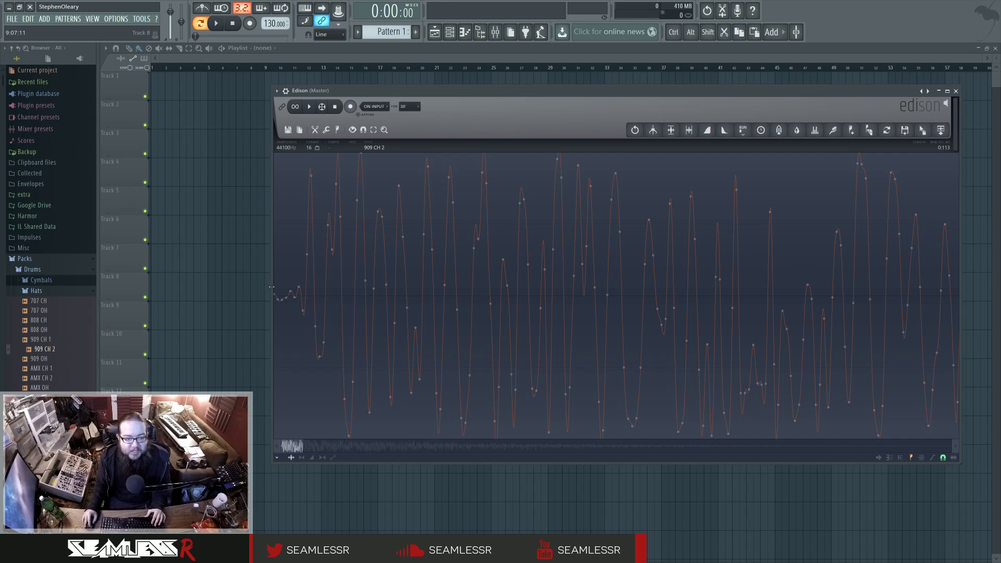
left_click_drag(273, 282, 215, 281)
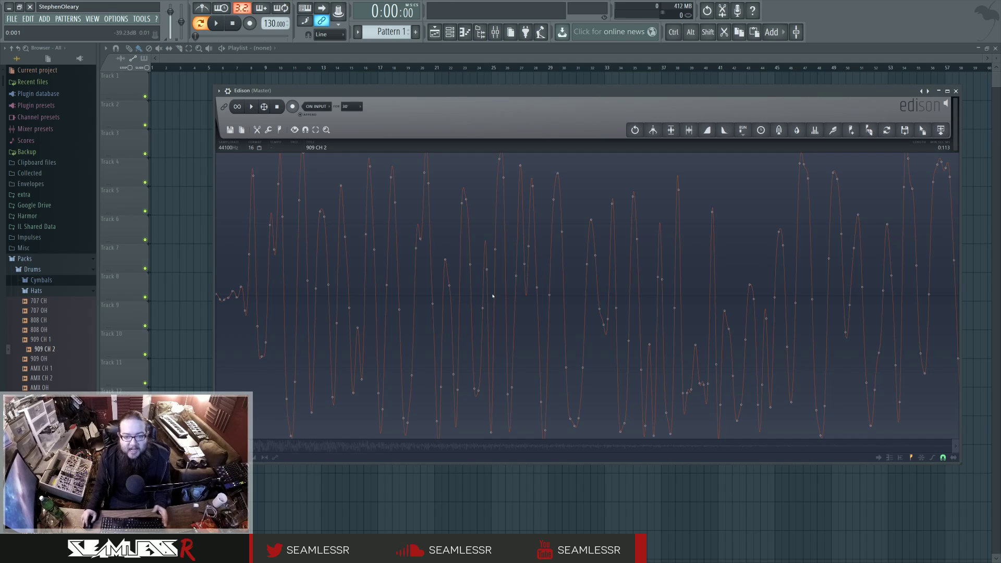
left_click_drag(478, 271, 483, 311)
left_click(483, 310)
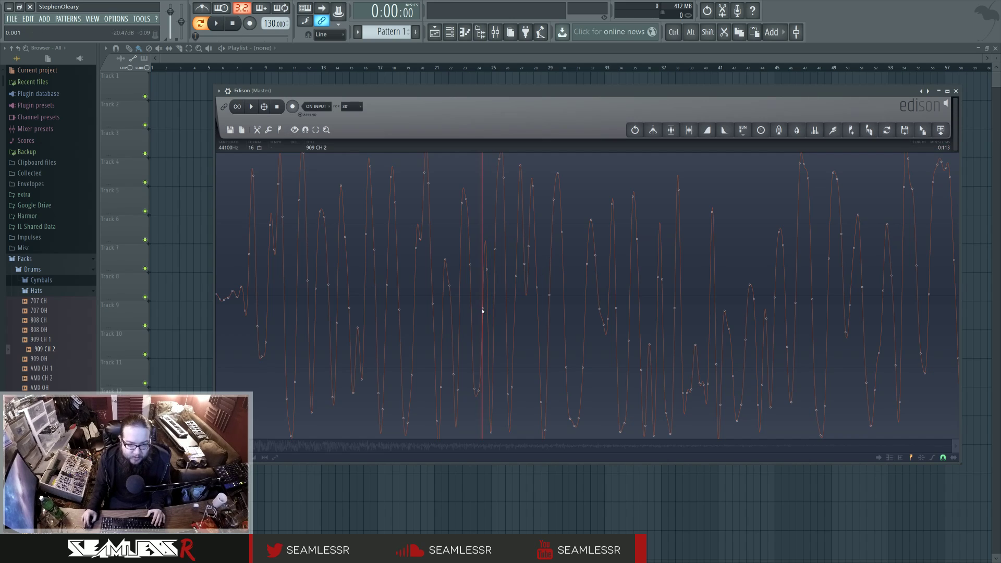
left_click(486, 272)
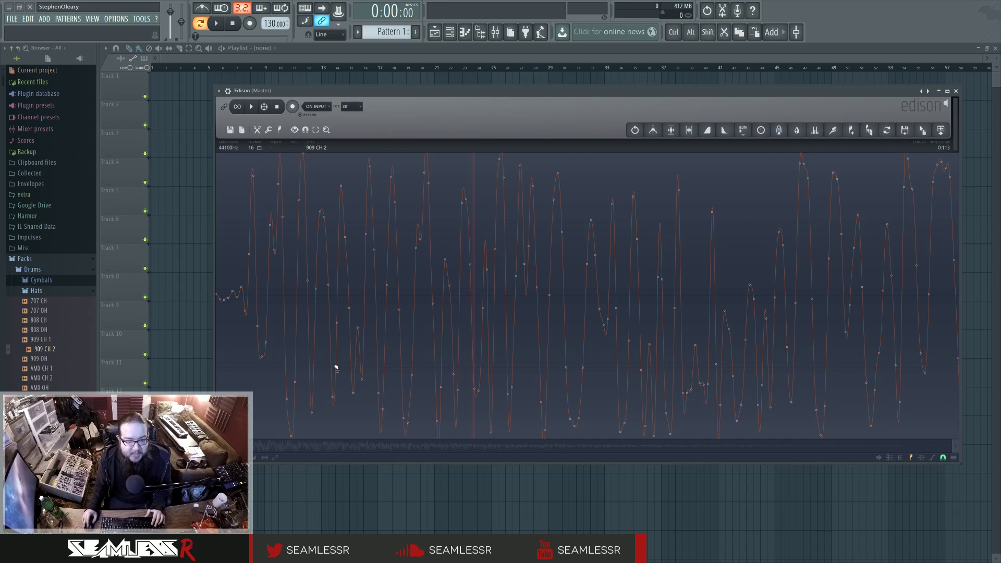
- Add Fruity WaveShaper to the master and bend its curve into a 10-step staircase
key("F9")
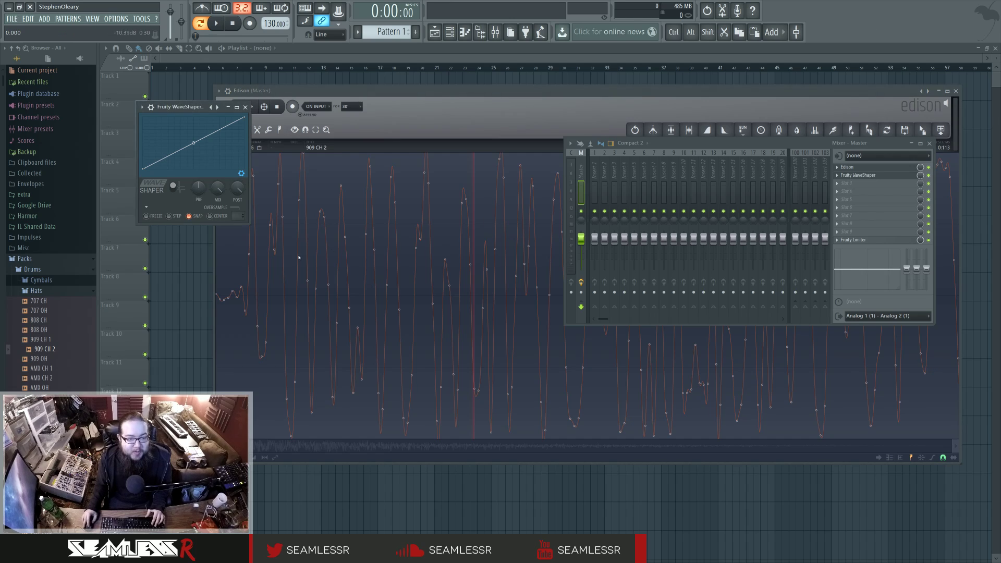
left_click_drag(250, 226, 508, 447)
left_click_drag(313, 107, 558, 128)
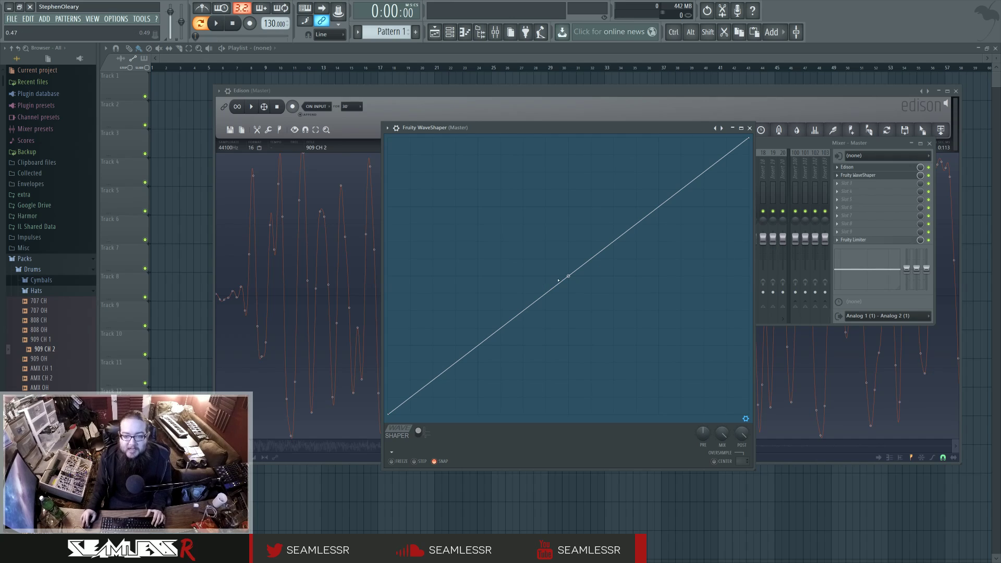
left_click_drag(567, 276, 567, 297)
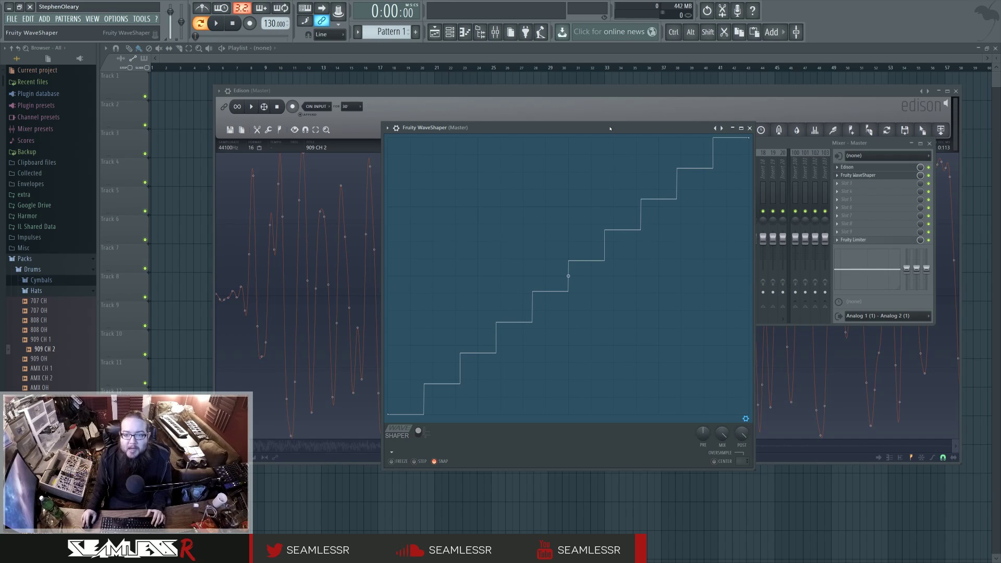
- Drag the WaveShaper tension handle through 15, 14 and 41 steps until the curve looks straight
left_click_drag(614, 130, 729, 126)
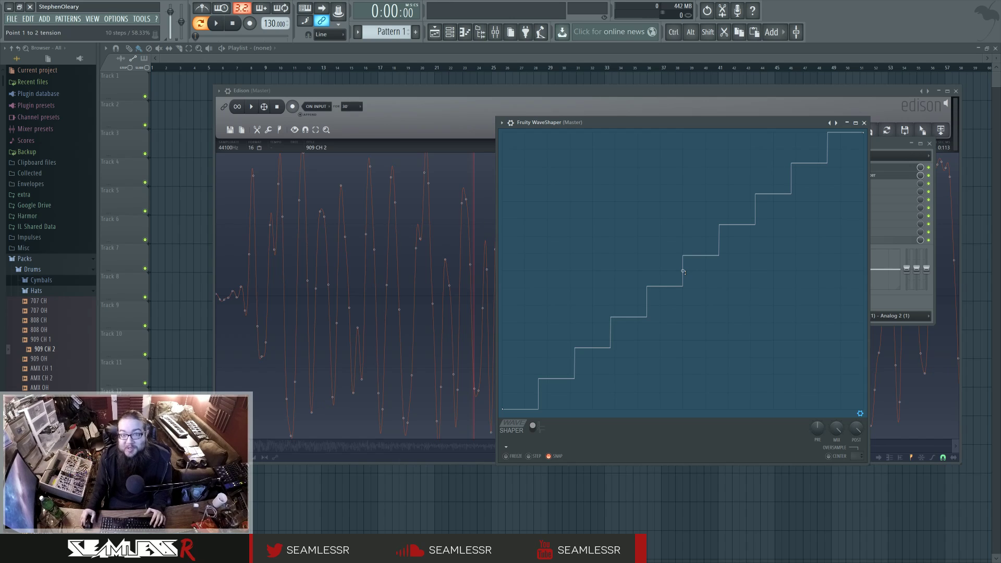
left_click_drag(683, 272, 683, 266)
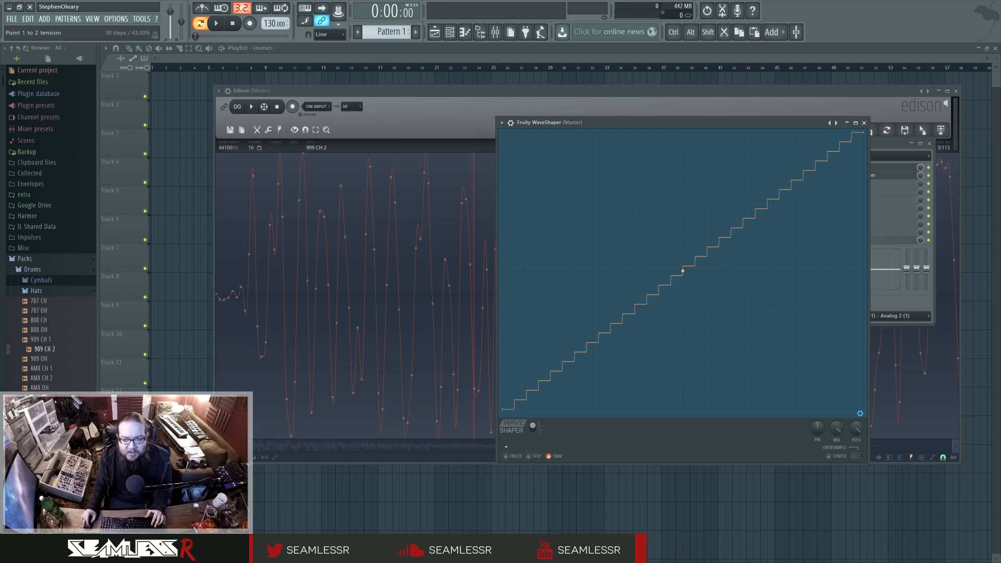
mouse_move(683, 271)
left_mouse_down()
mouse_move(683, 243)
mouse_move(682, 271)
mouse_move(682, 260)
left_mouse_up()
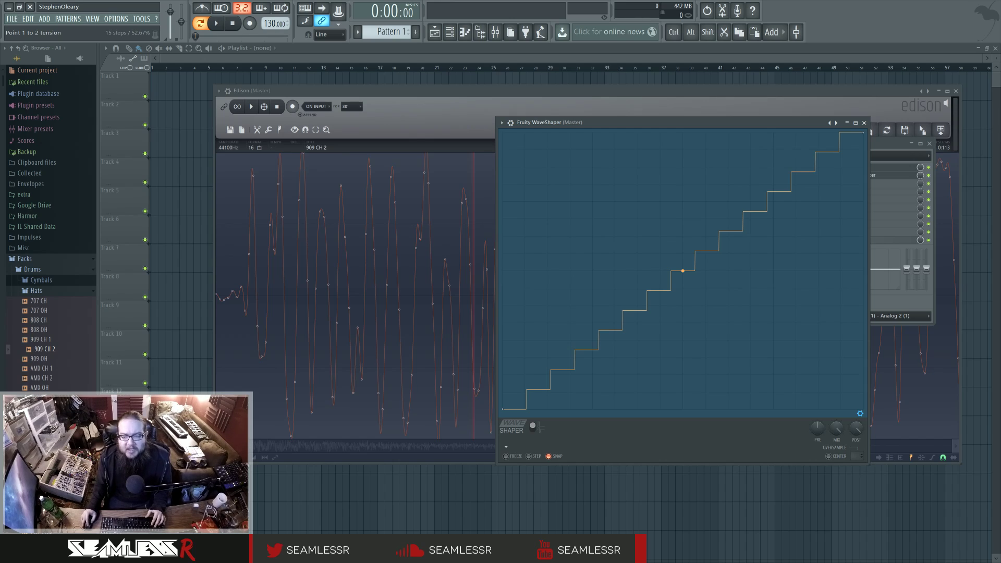
left_click_drag(682, 260, 682, 267)
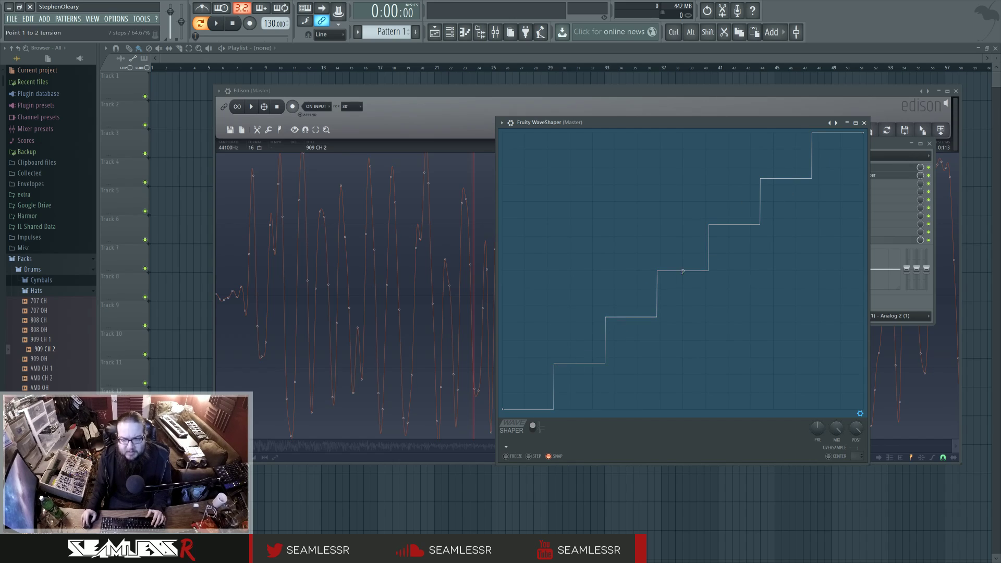
mouse_move(683, 271)
left_mouse_down()
mouse_move(682, 253)
mouse_move(697, 275)
left_mouse_up()
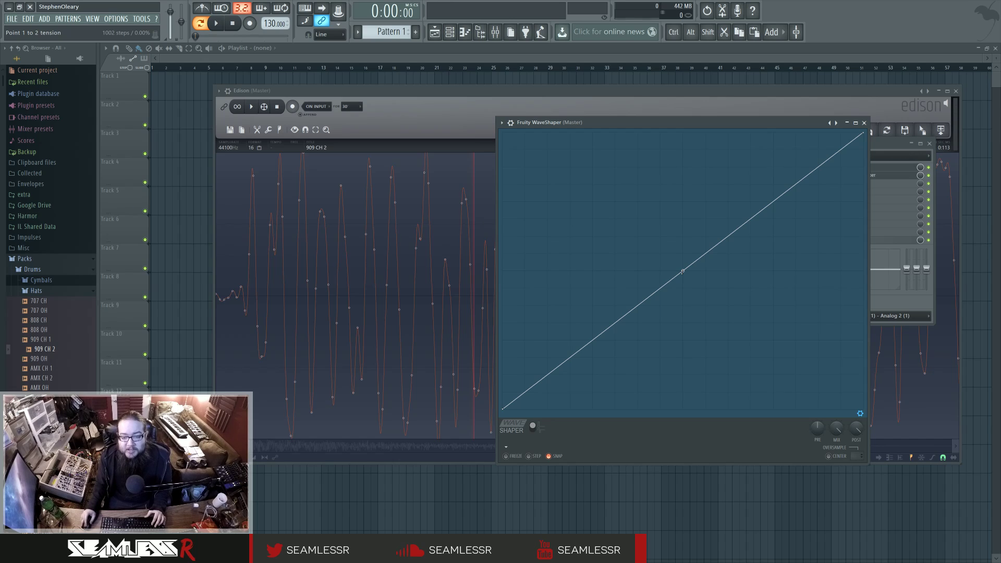
- Reshape the WaveShaper curve into a 6-step staircase, then a much finer one
left_click_drag(682, 272, 682, 271)
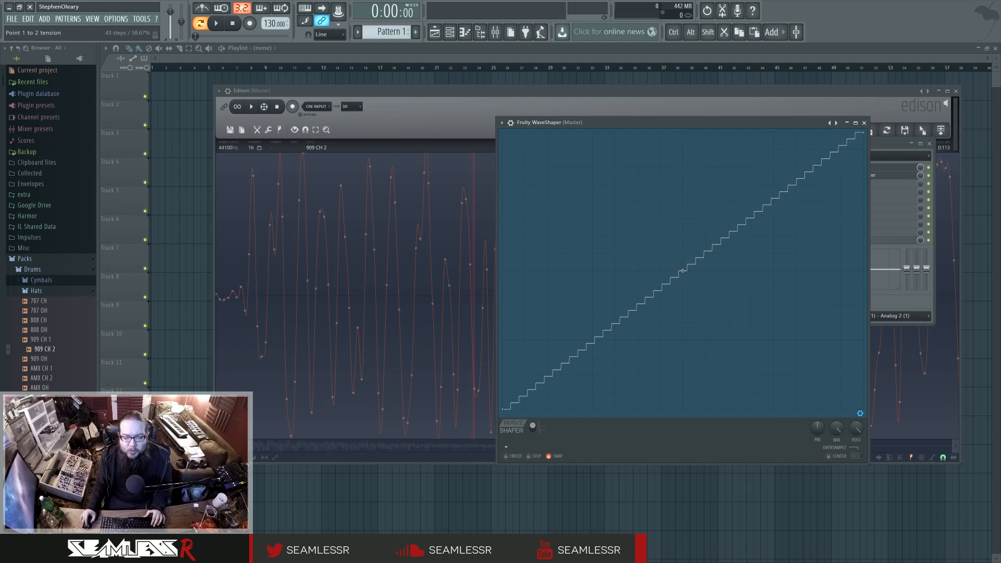
left_click_drag(683, 271, 555, 353)
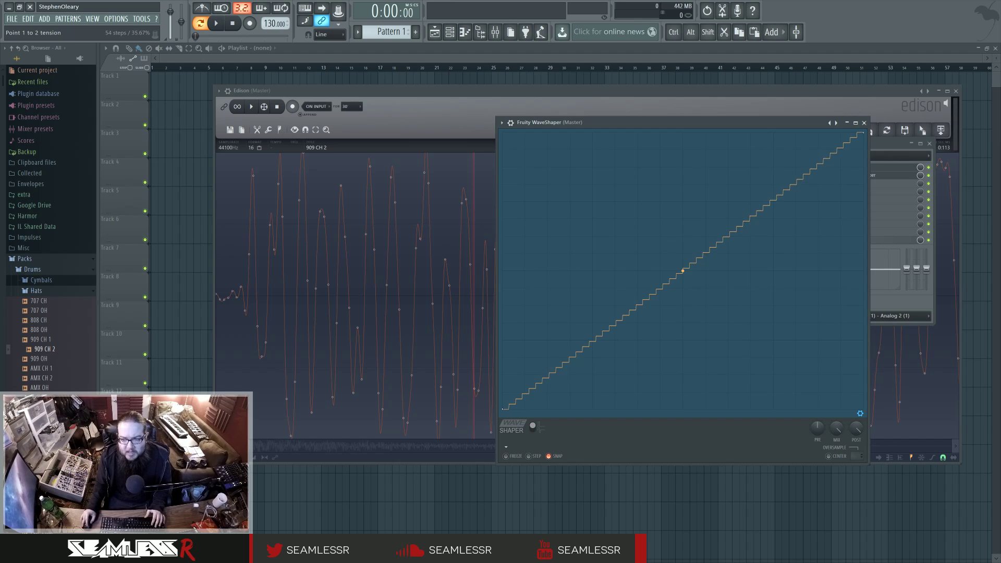
left_click_drag(673, 122, 480, 205)
- Close the WaveShaper window and enlarge the mixer to show more insert strips
left_click_drag(677, 202, 621, 216)
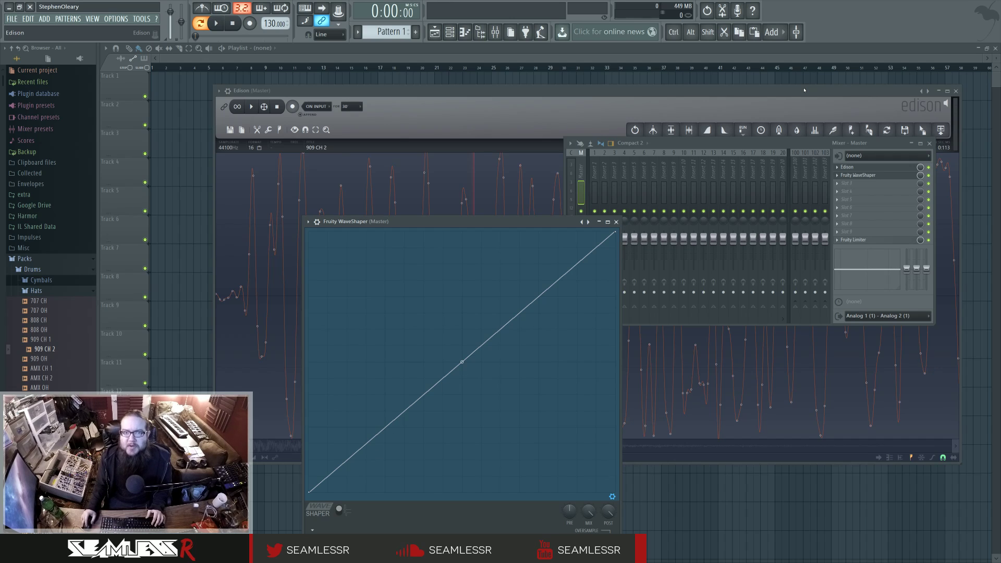
left_click(858, 175)
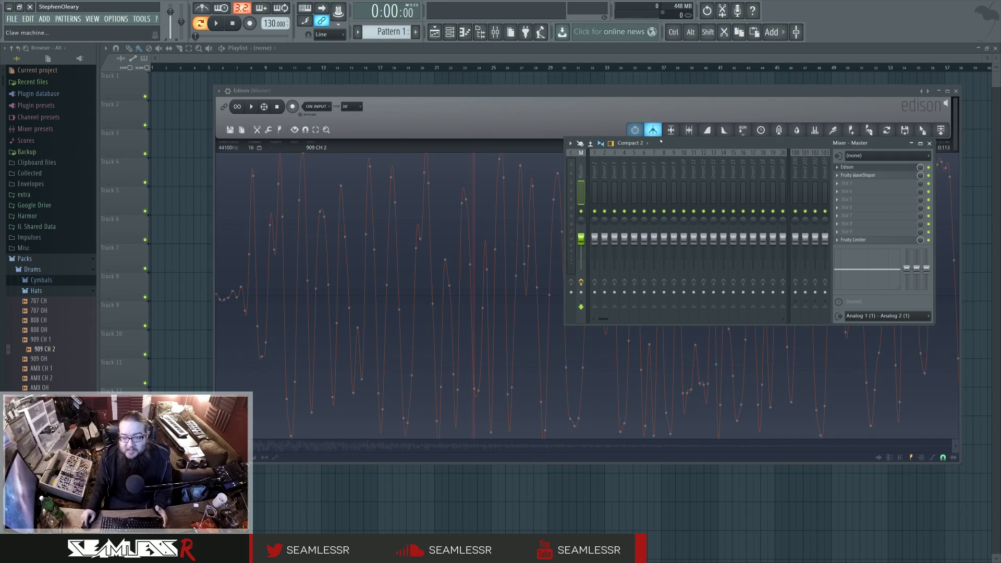
left_click_drag(566, 324, 495, 396)
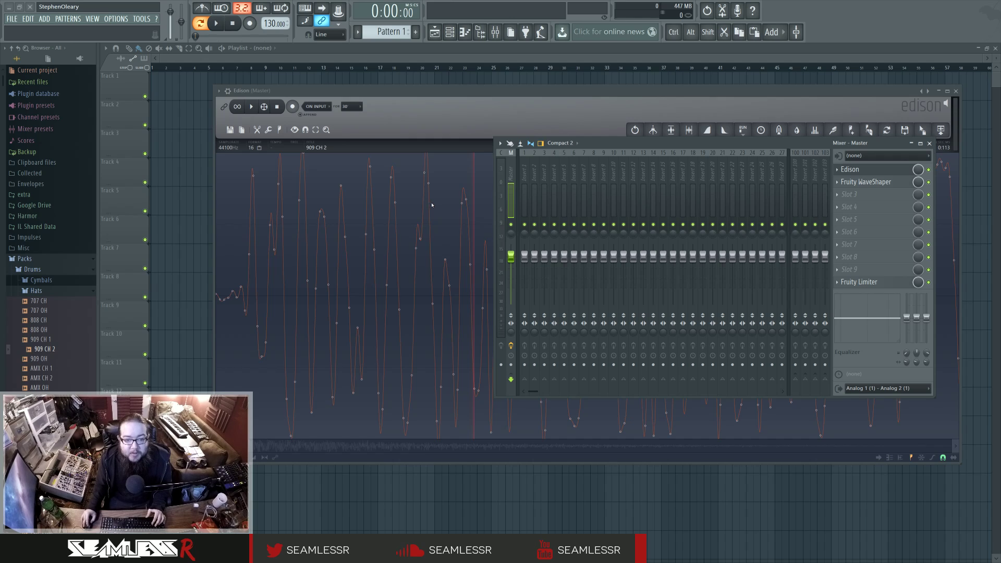
- Push Insert 8's fader above the other tracks and pull the Master fader down
left_click_drag(606, 143, 605, 162)
left_click(597, 189)
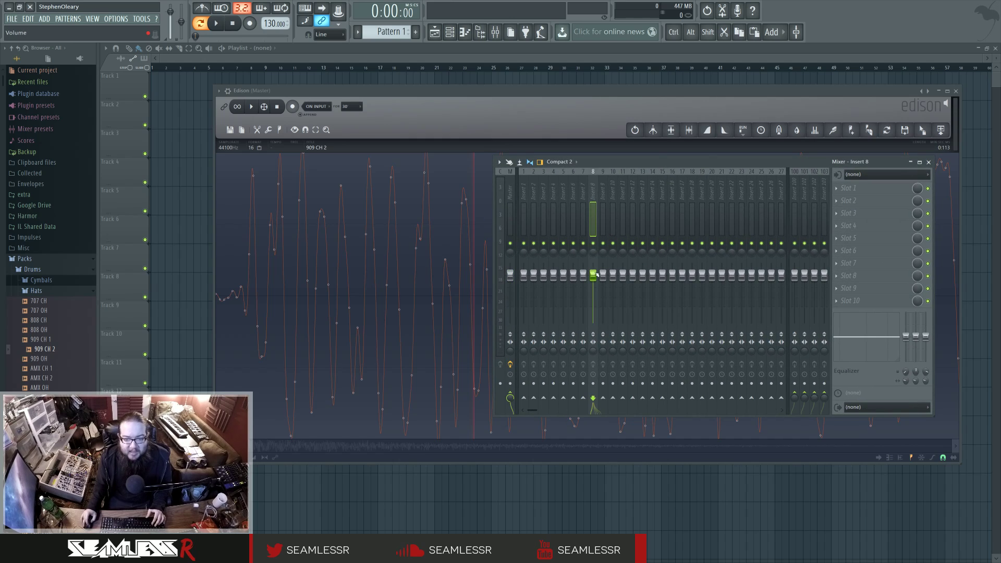
left_click_drag(593, 273, 592, 262)
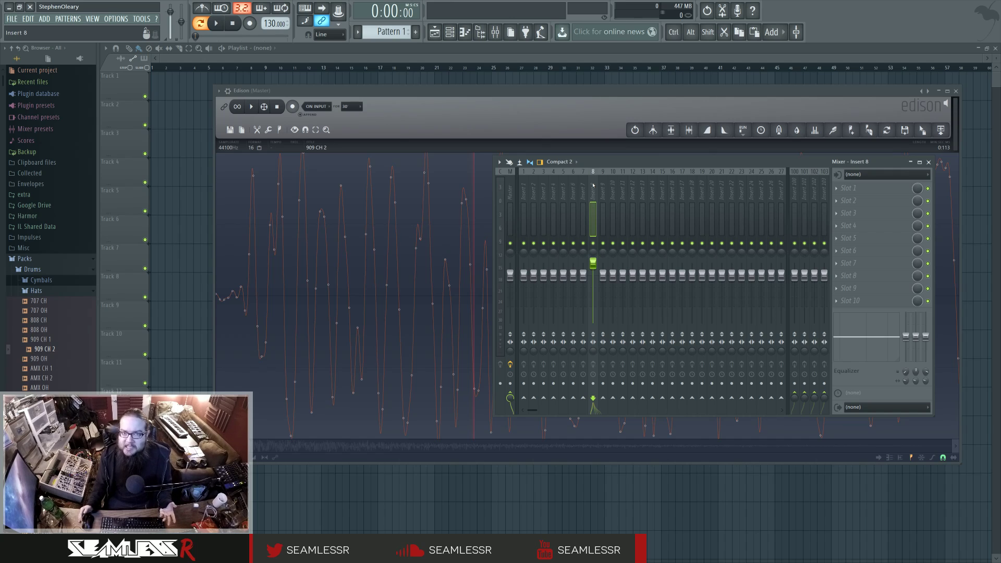
left_click(510, 219)
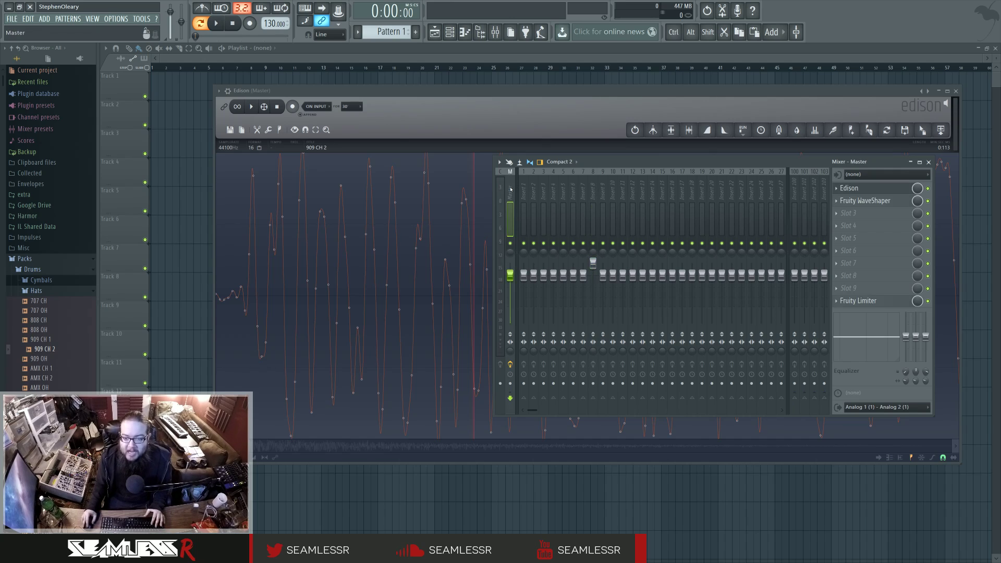
left_click_drag(510, 274, 510, 297)
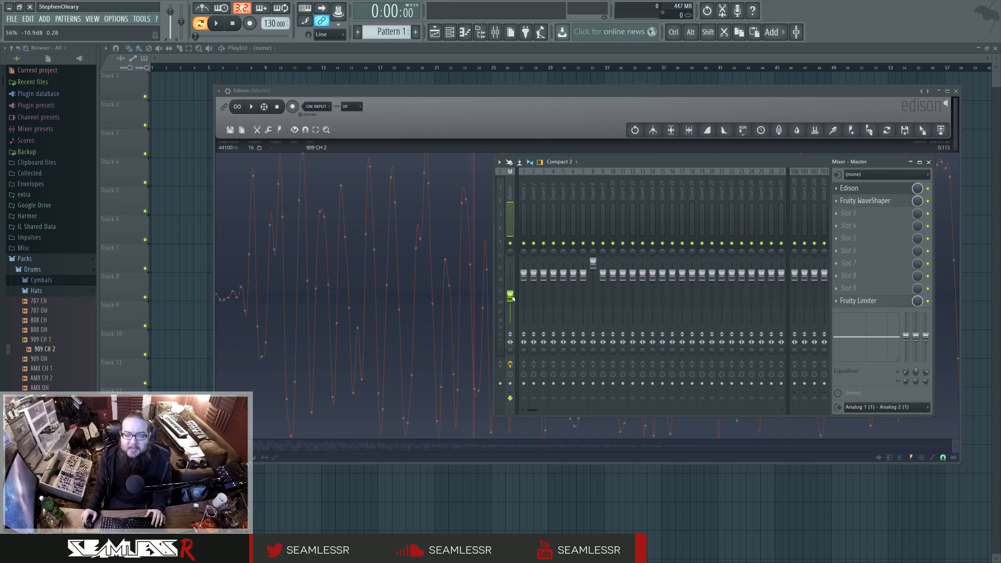
- Reset the Master and Insert 8 faders to 0.0 dB, then step through Inserts 10, 2 and 1
left_click_drag(511, 296, 511, 274)
left_click_drag(593, 262, 595, 272)
left_click(622, 190)
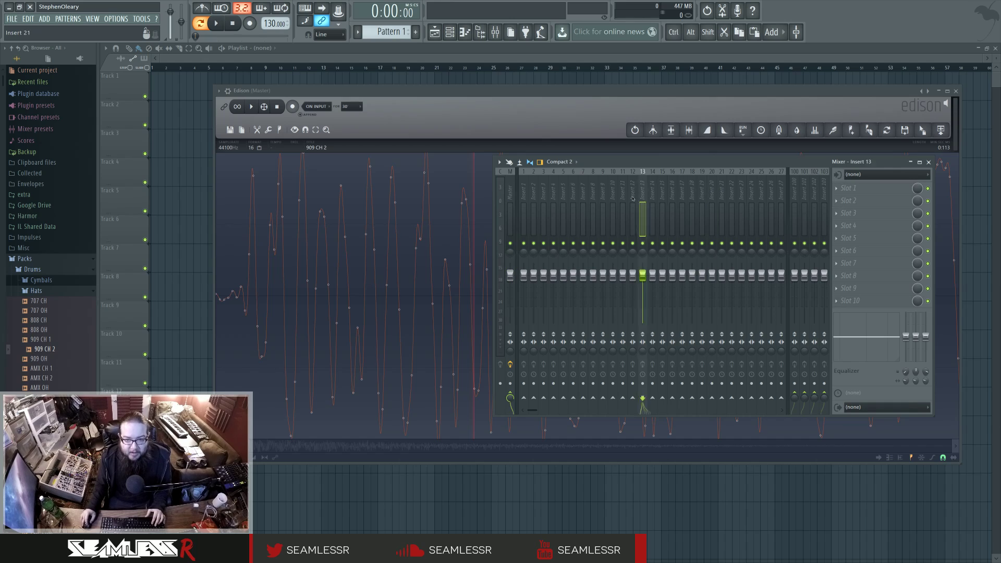
left_click(603, 190)
left_click(583, 190)
left_click(611, 189)
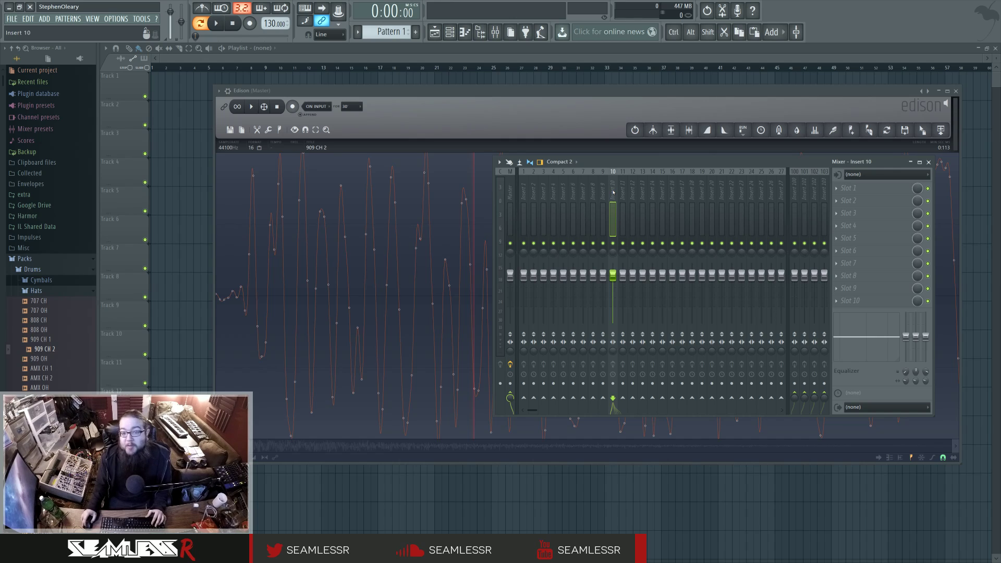
left_click(533, 194)
left_click(526, 194)
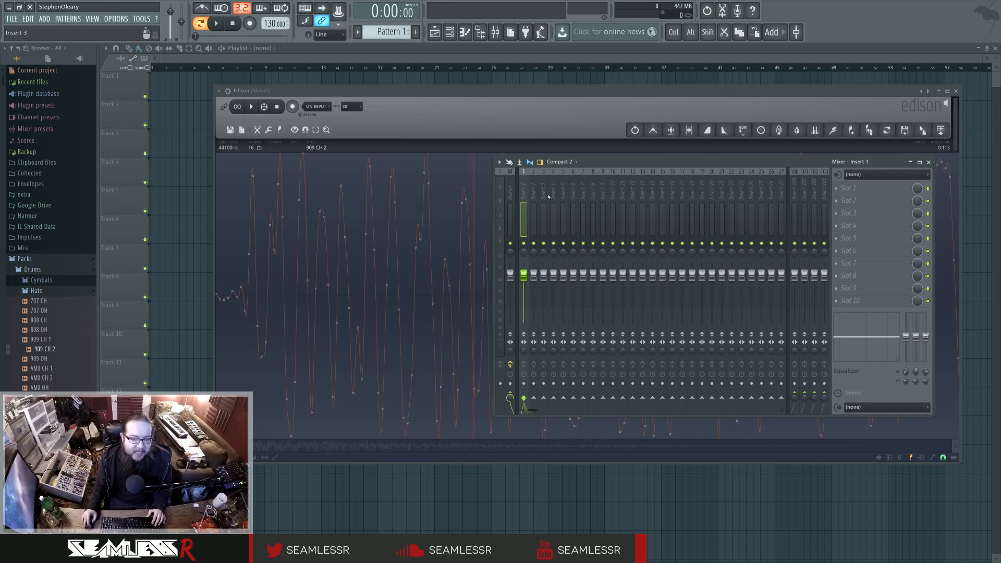
- Close the mixer, shift Edison left and down, and zoom out on the hi-hat waveform
left_click(928, 163)
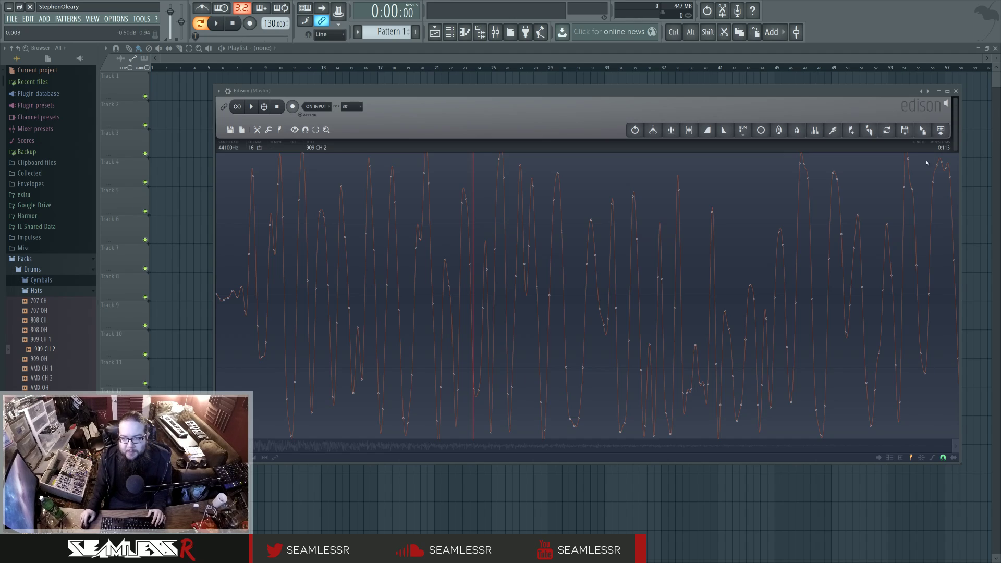
left_click_drag(734, 92, 696, 109)
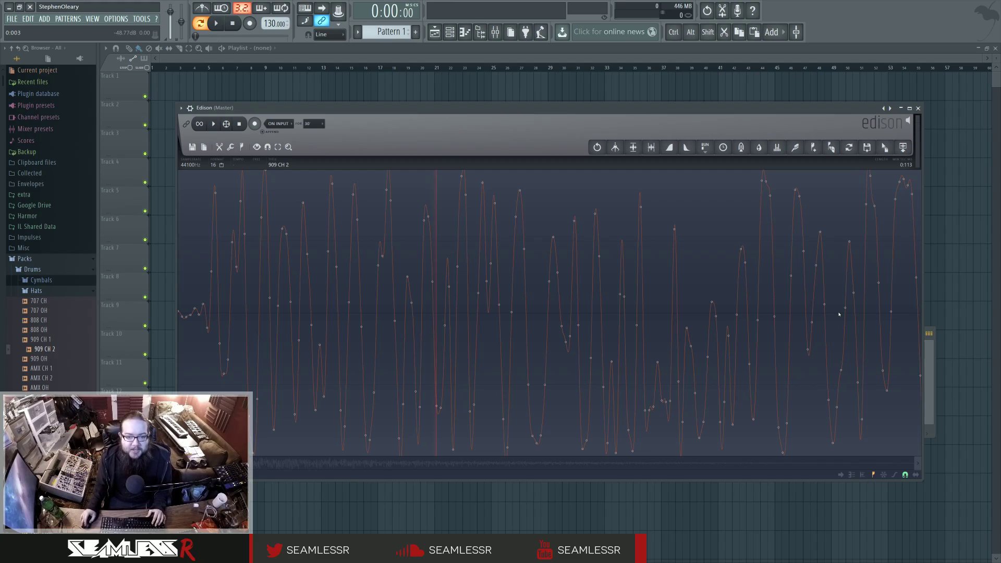
left_click_drag(254, 461, 341, 464)
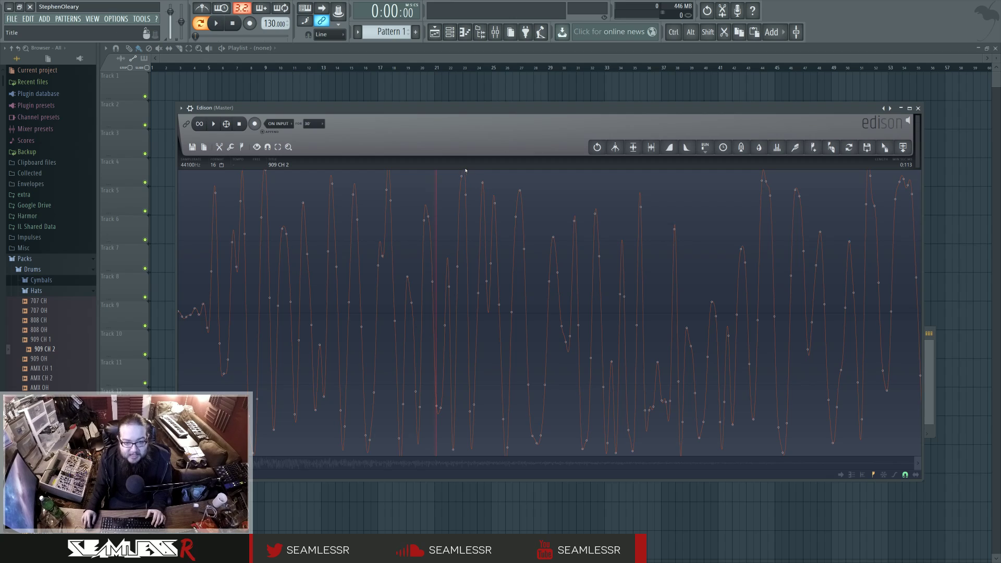
- Scroll-zoom back and forth across the 909 CH 2 hi-hat's individual sample points
scroll(464, 176, "right", 3)
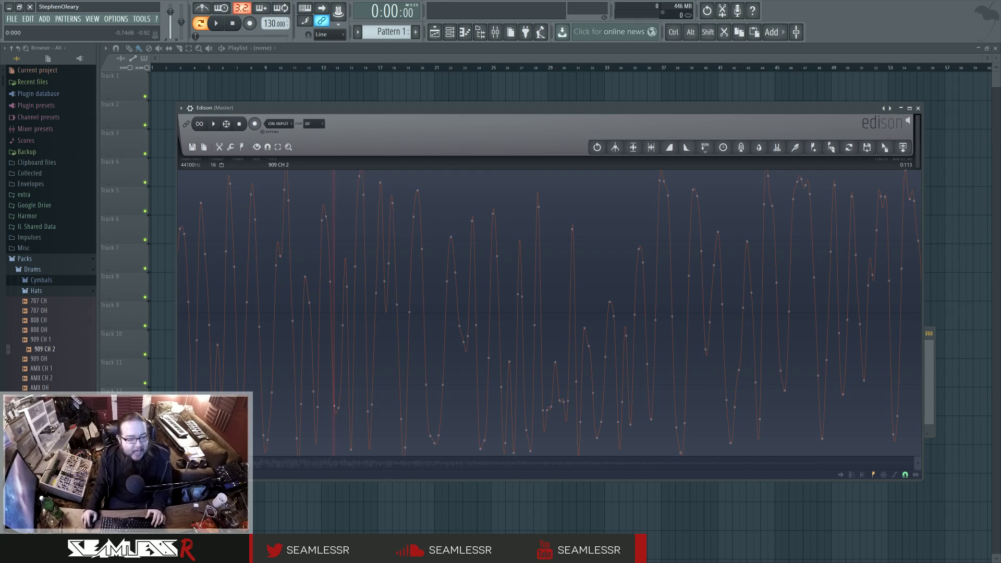
scroll(372, 176, "left", 3)
scroll(549, 313, "down", 3)
scroll(549, 312, "up", 3)
scroll(391, 290, "down", 3)
scroll(470, 287, "up", 3)
scroll(470, 287, "down", 3)
scroll(504, 383, "up", 3)
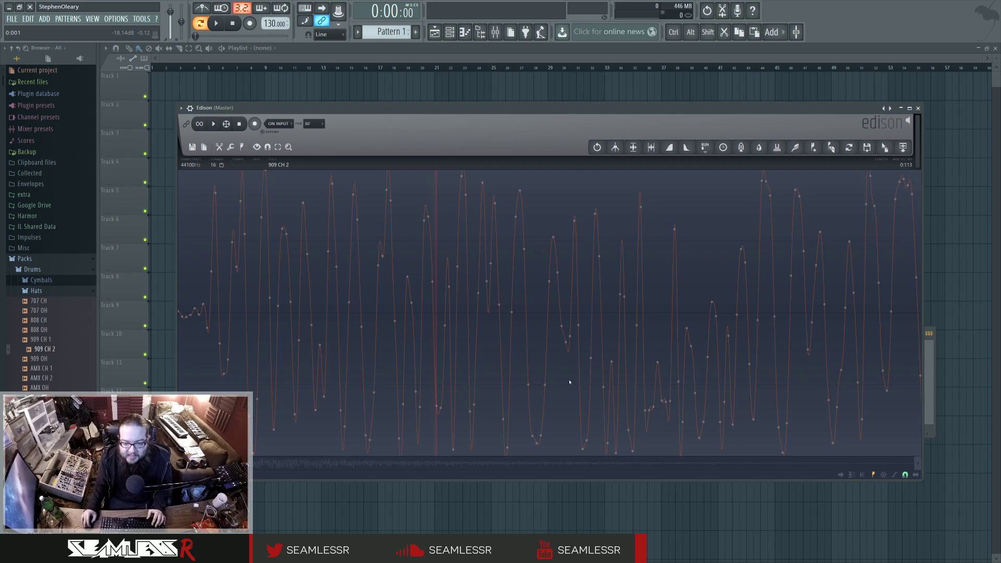
scroll(571, 385, "down", 3)
scroll(557, 399, "up", 3)
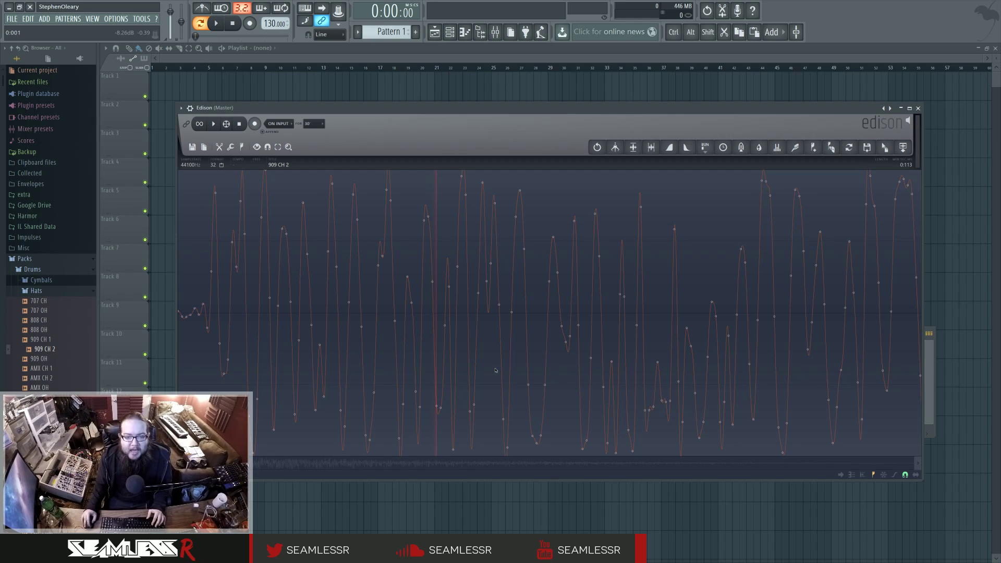
scroll(495, 369, "down", 3)
scroll(495, 370, "up", 3)
scroll(495, 370, "down", 3)
scroll(496, 370, "up", 3)
scroll(495, 370, "down", 3)
scroll(495, 370, "up", 3)
scroll(495, 370, "down", 3)
scroll(495, 369, "up", 3)
scroll(495, 369, "down", 3)
scroll(645, 214, "up", 3)
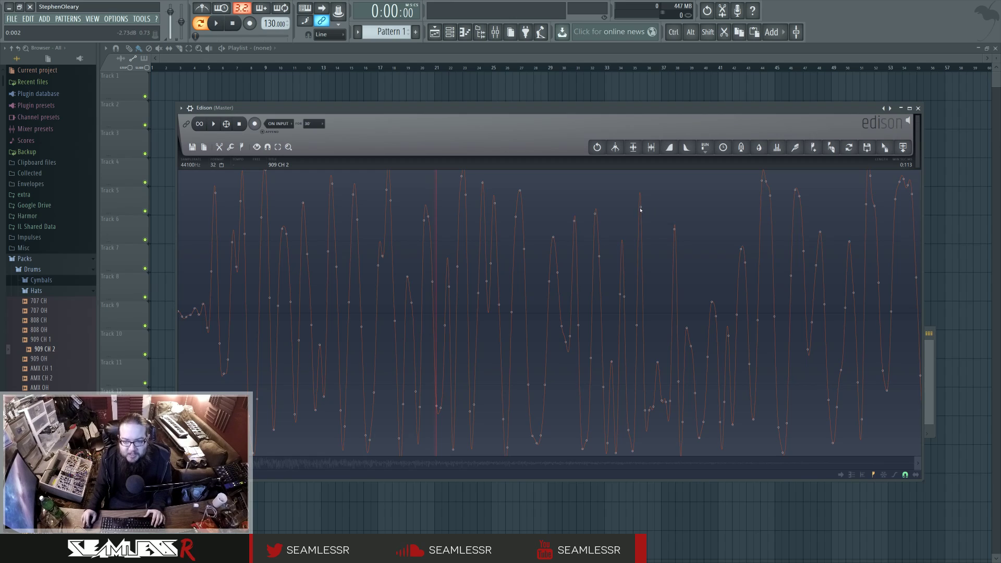
scroll(641, 209, "down", 3)
- Place a red position marker on a waveform peak, then scroll to another stretch of samples
left_click(641, 210)
scroll(643, 212, "up", 3)
left_click(643, 209)
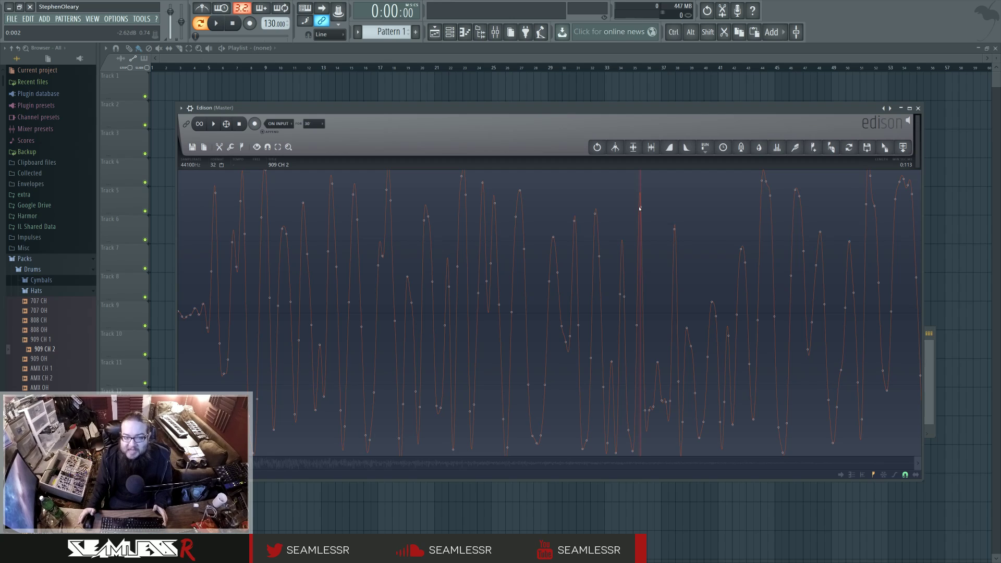
scroll(292, 329, "down", 5)
scroll(292, 328, "down", 3)
scroll(292, 328, "up", 10)
scroll(292, 328, "down", 2)
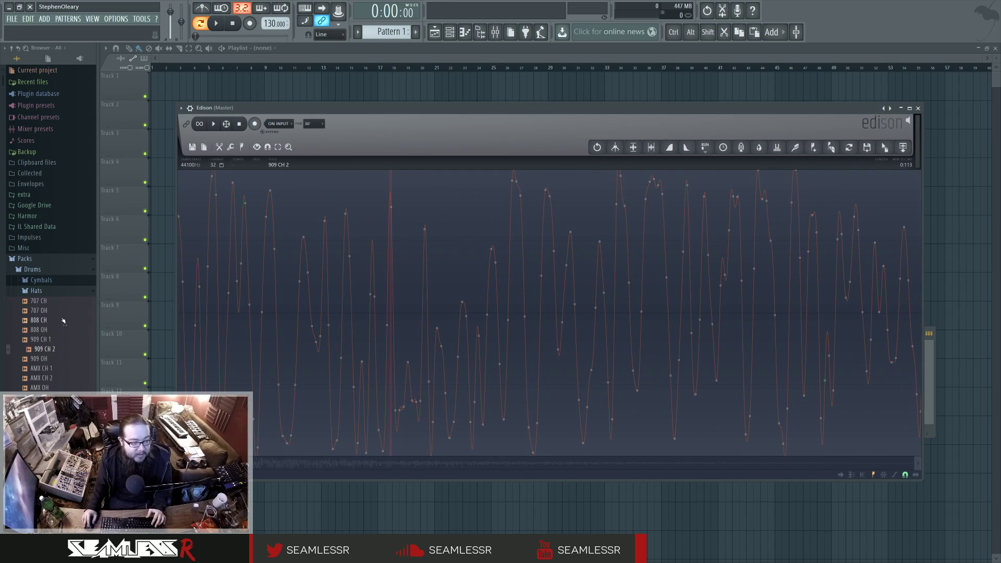
- Load the 808 Kick from the Kicks folder into Edison and preview it
left_click(53, 294)
left_click(39, 301)
left_click_drag(47, 331, 318, 373)
scroll(317, 374, "up", 1)
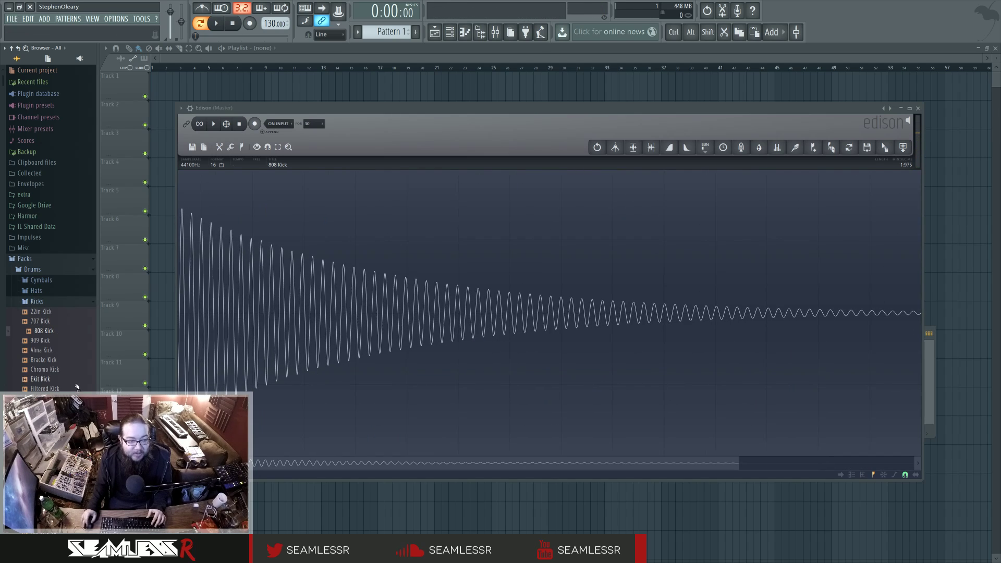
left_click(45, 333)
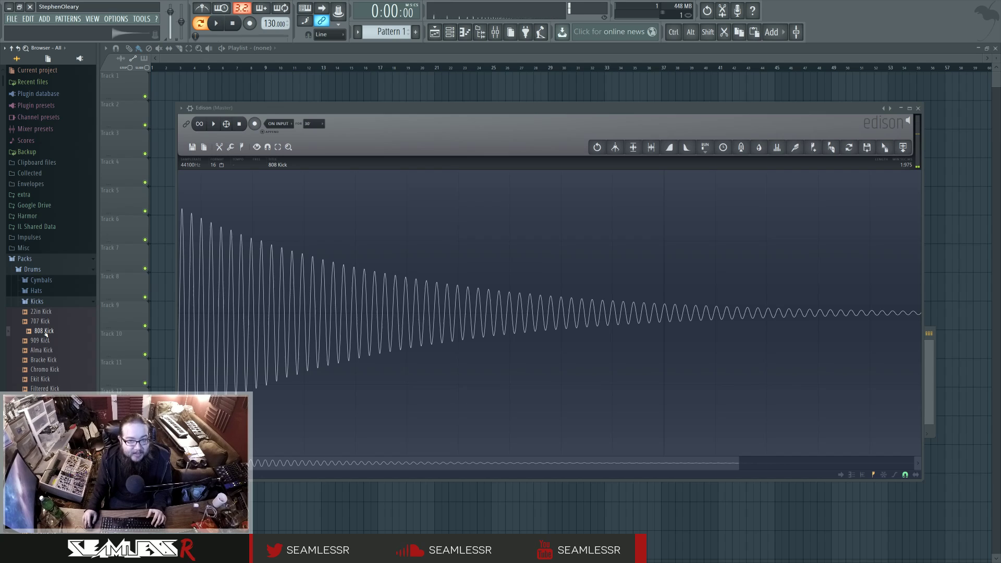
scroll(292, 219, "up", 1)
- Bypass the Fruity WaveShaper on the Master track and hide the mixer again
left_click(495, 32)
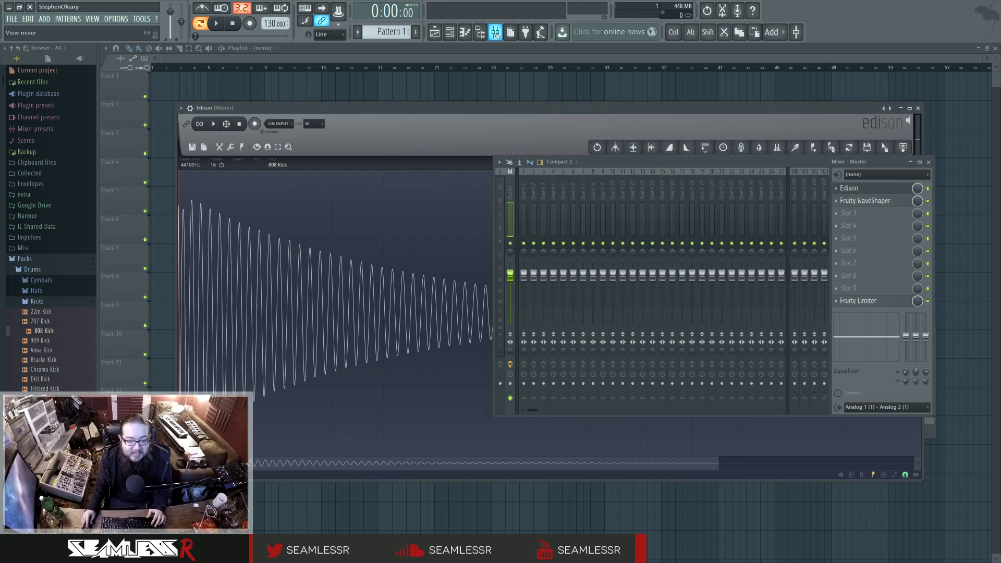
left_click(927, 201)
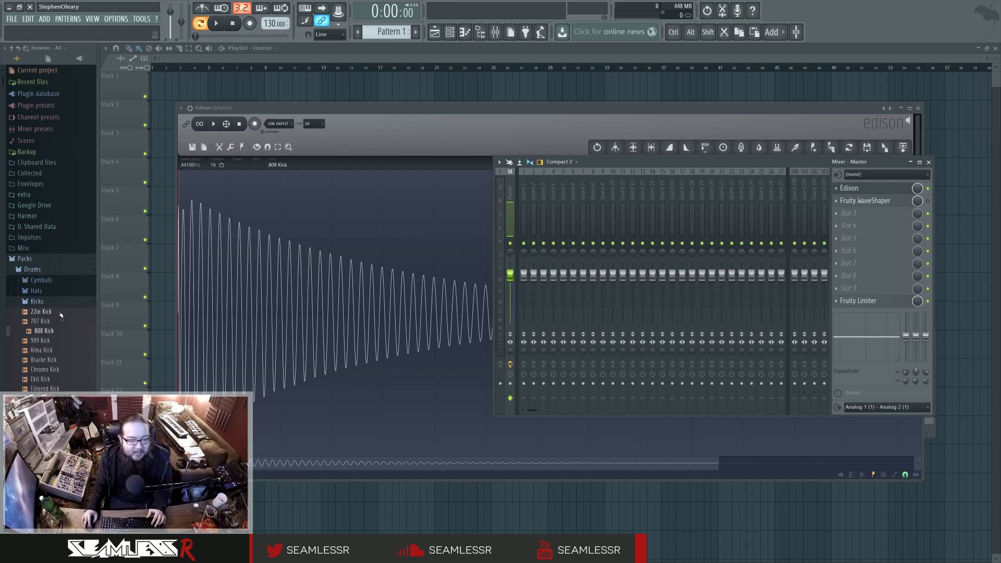
scroll(262, 351, "up", 1)
scroll(262, 351, "up", 5)
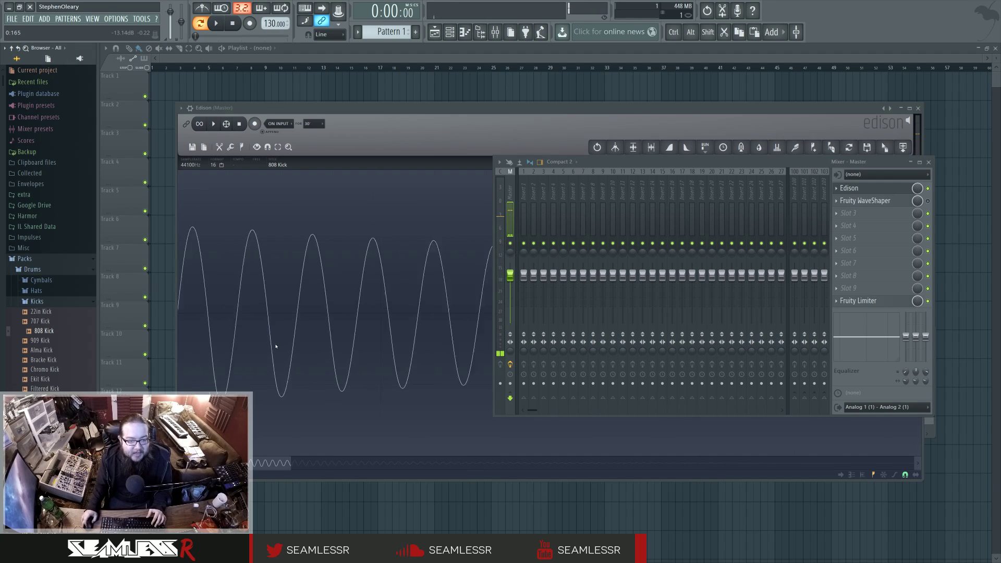
key("F9")
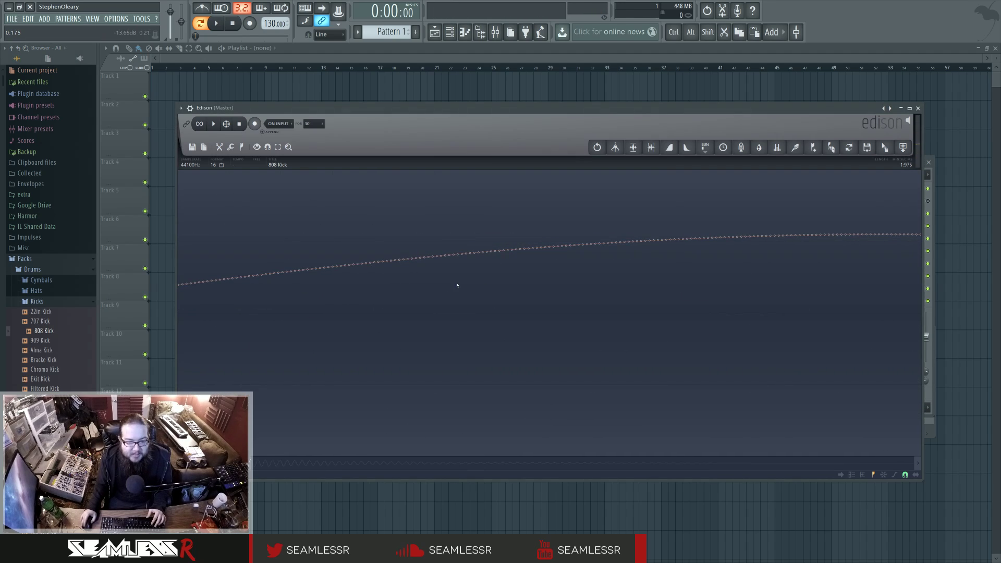
- Zoom Edison in on the 808 Kick's smooth cycles, then open the Hats folder
left_click_drag(264, 464, 266, 464)
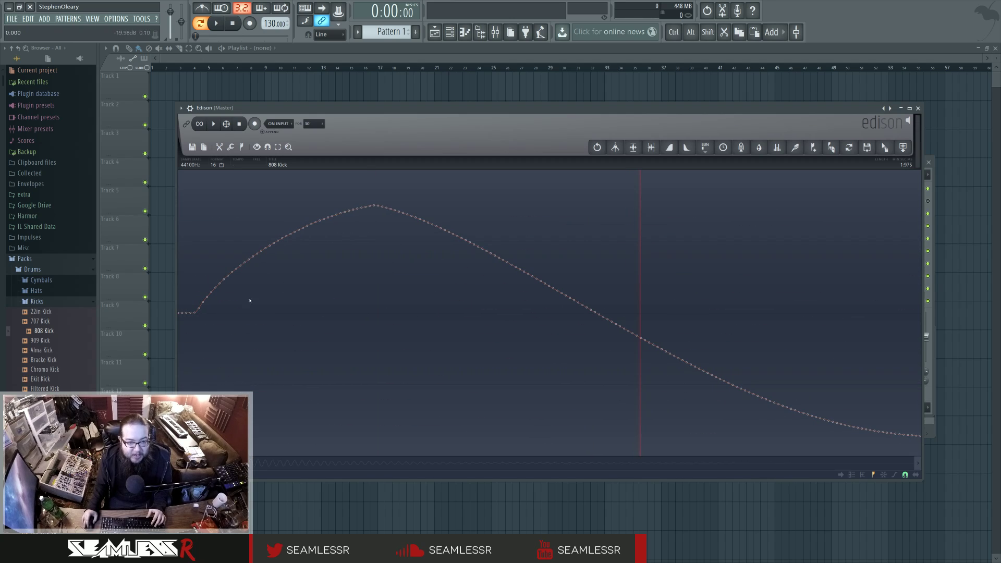
scroll(376, 209, "down", 2)
scroll(691, 430, "down", 1)
scroll(687, 427, "down", 2)
scroll(499, 245, "up", 4)
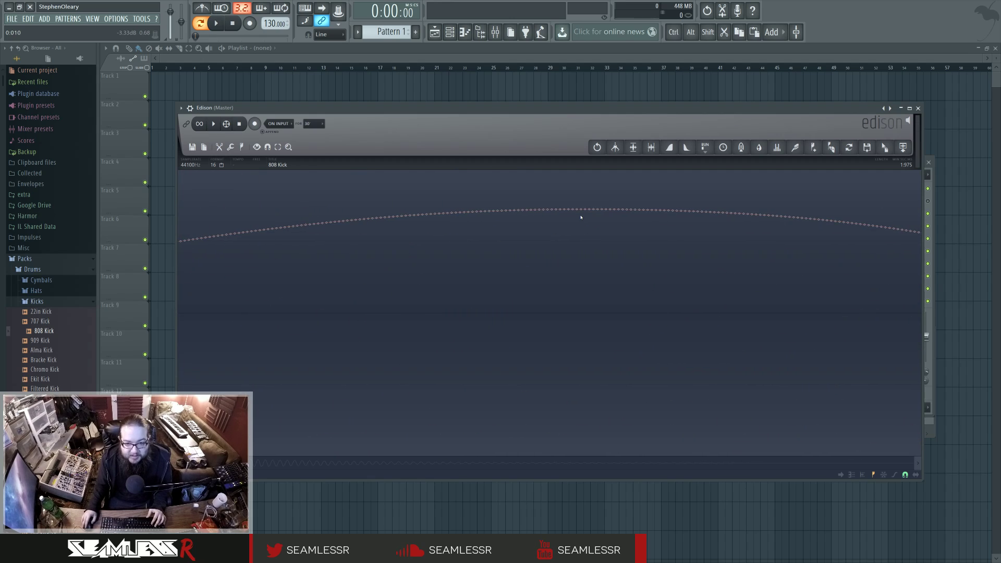
scroll(579, 217, "down", 4)
left_click(47, 292)
- Load the 808 CH hi-hat from Hats into Edison, zoom to individual samples, and open the mixer
left_click(63, 332)
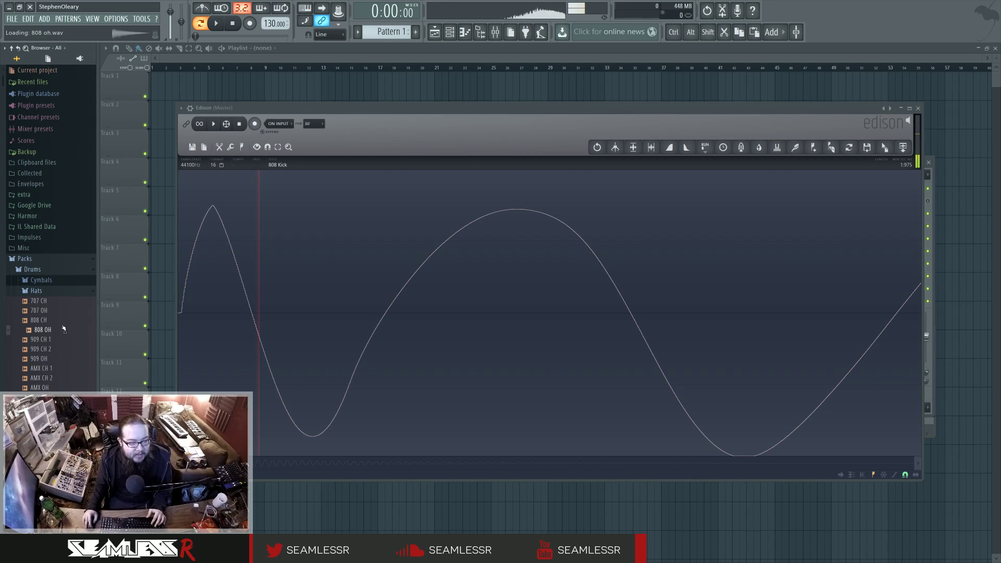
left_click_drag(42, 320, 191, 346)
scroll(191, 345, "up", 3)
scroll(191, 345, "up", 1)
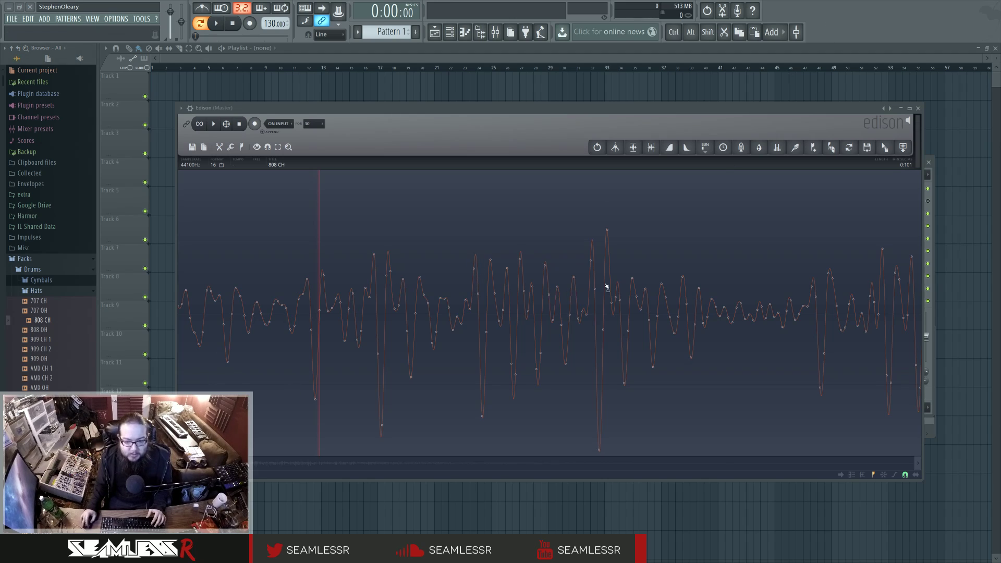
key("F9")
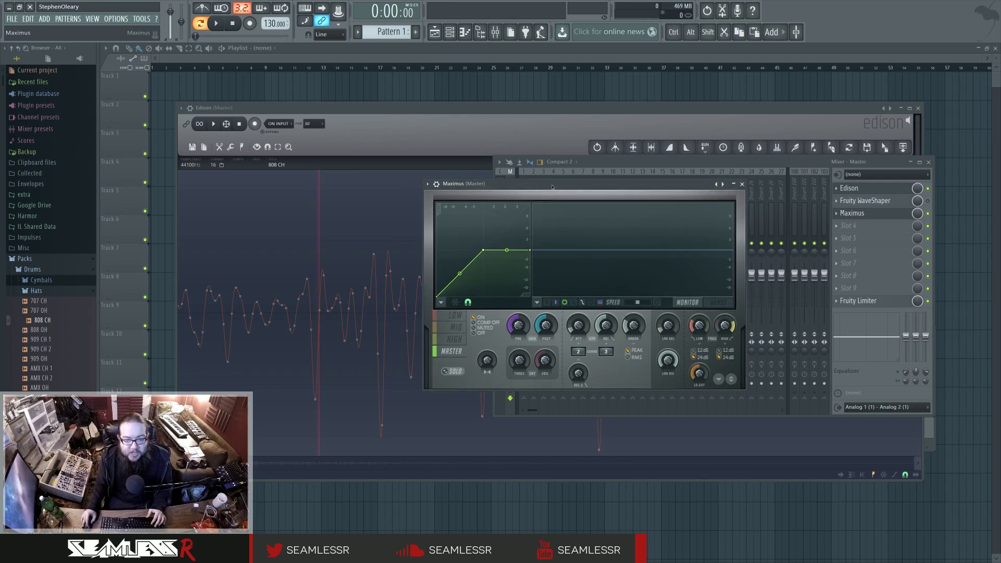
- Move the Maximus window further right and bring Edison back in front
left_click_drag(551, 186, 631, 195)
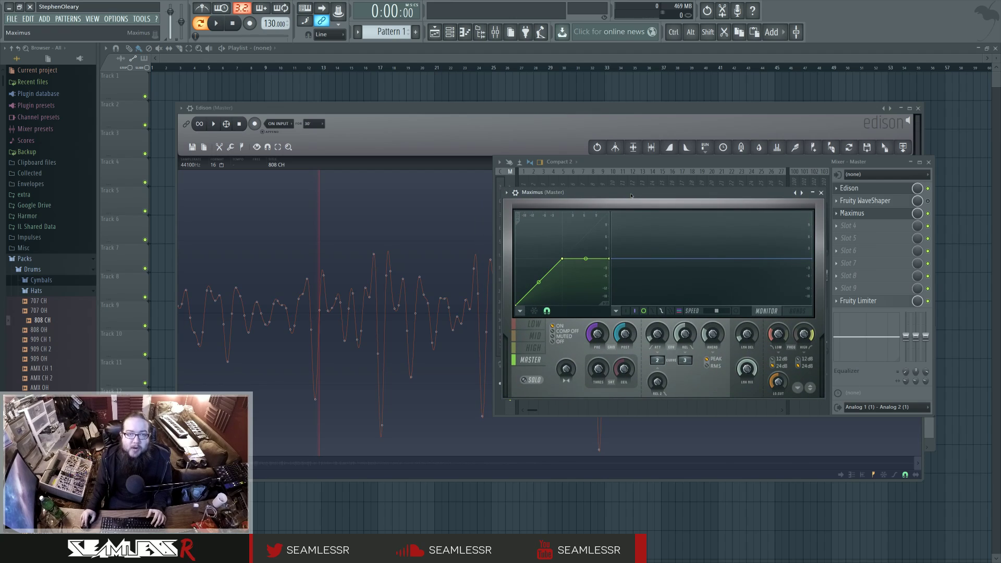
left_click(384, 221)
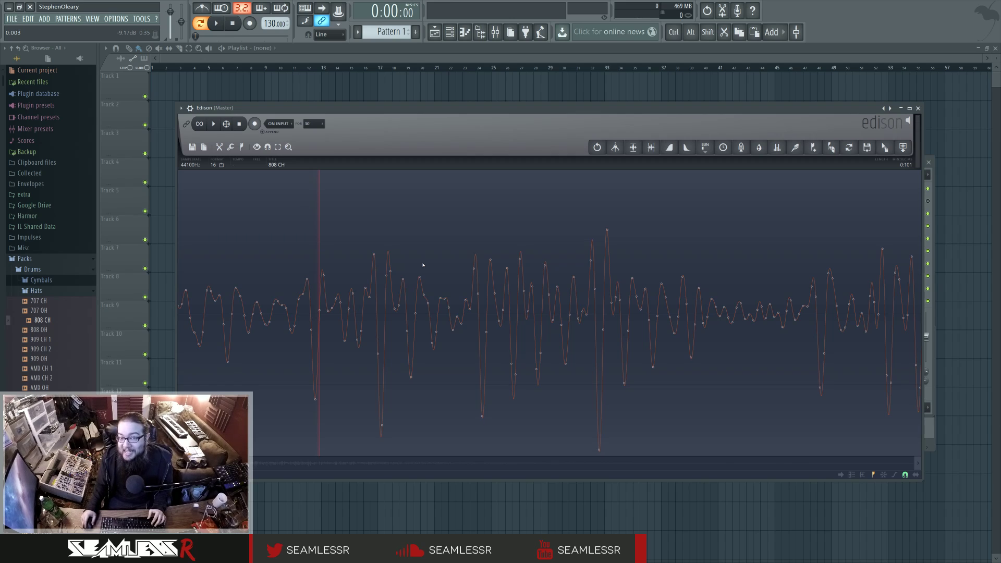
- Zoom Edison's 808 CH waveform out and back in, then scroll left to another stretch
scroll(423, 265, "down", 6)
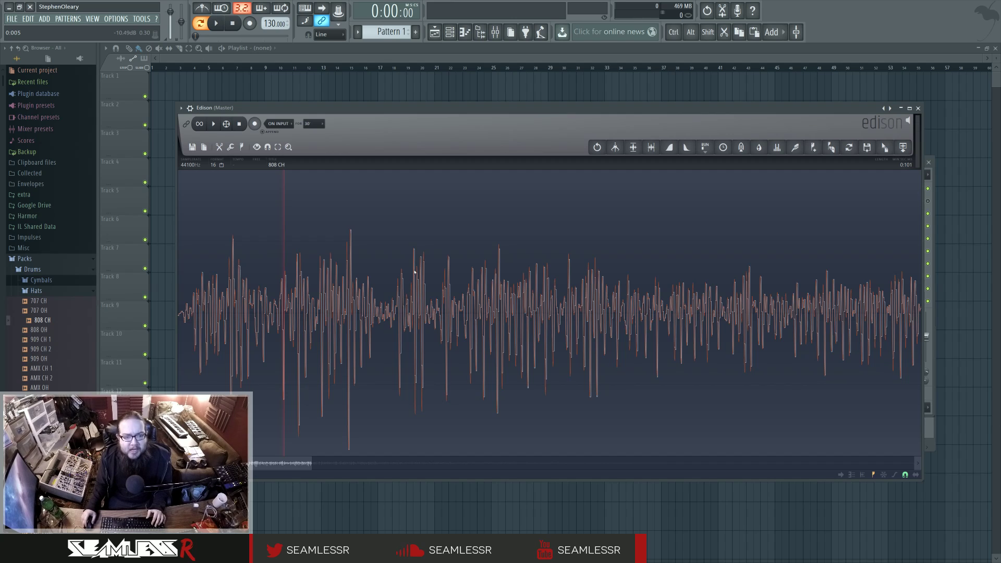
scroll(322, 350, "up", 5)
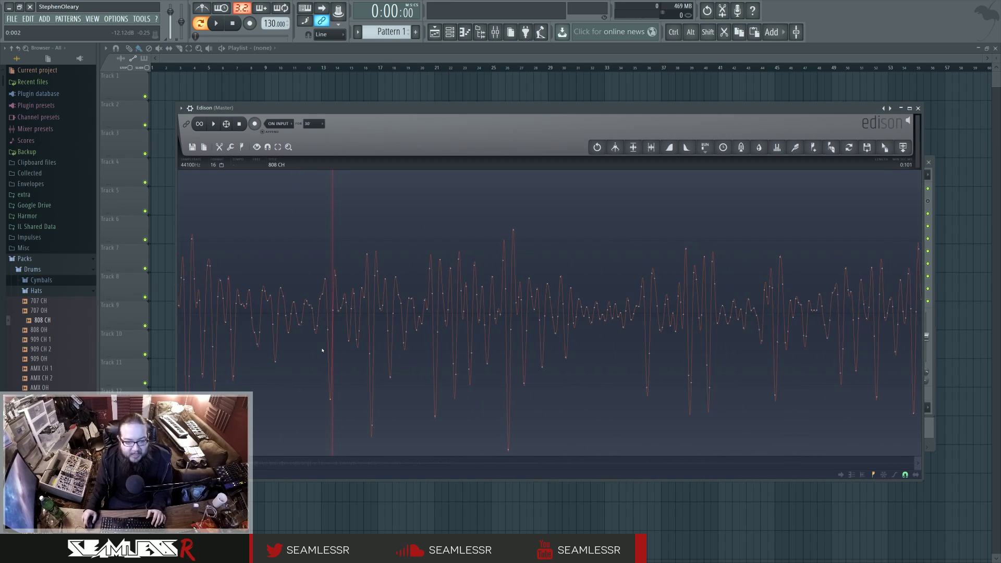
scroll(322, 350, "down", 3)
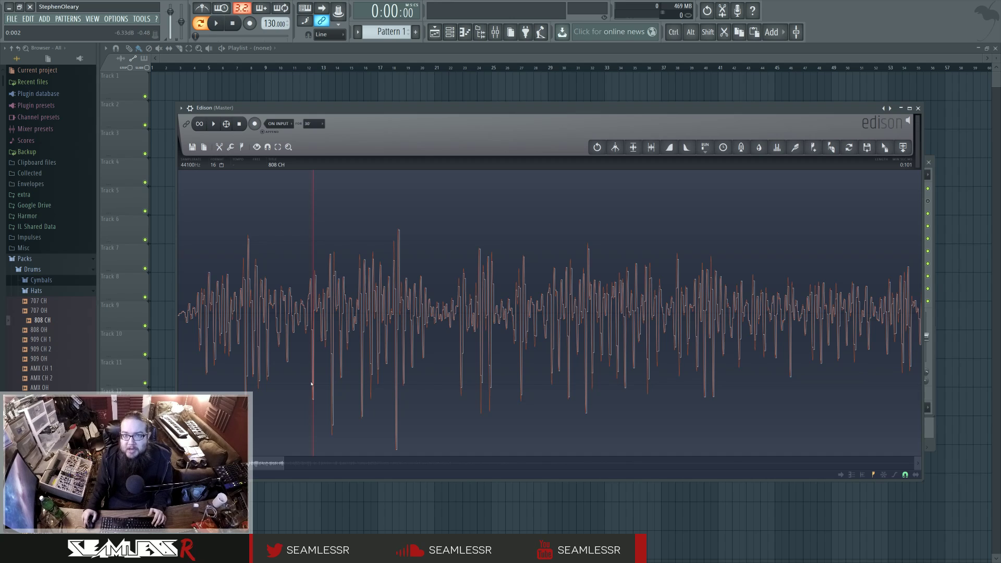
scroll(311, 384, "up", 5)
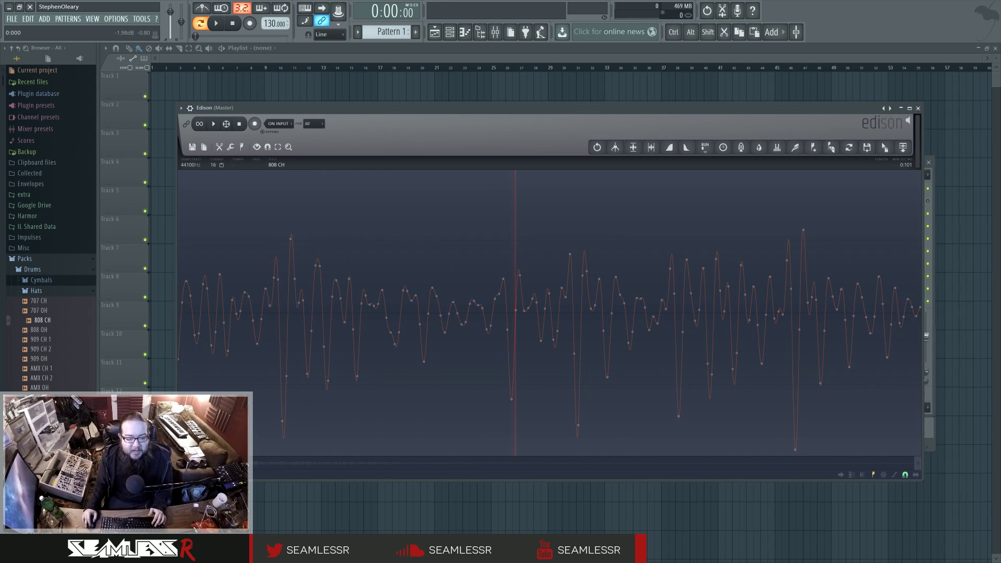
scroll(492, 377, "left", 3)
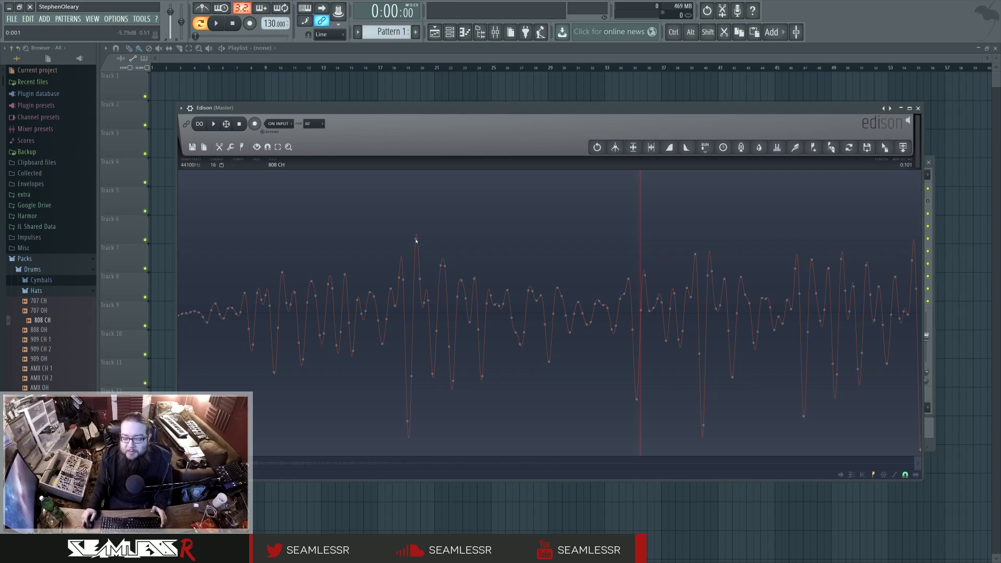
- Place Edison's playhead in the waveform, then select a short time range and clear it
left_click(415, 241)
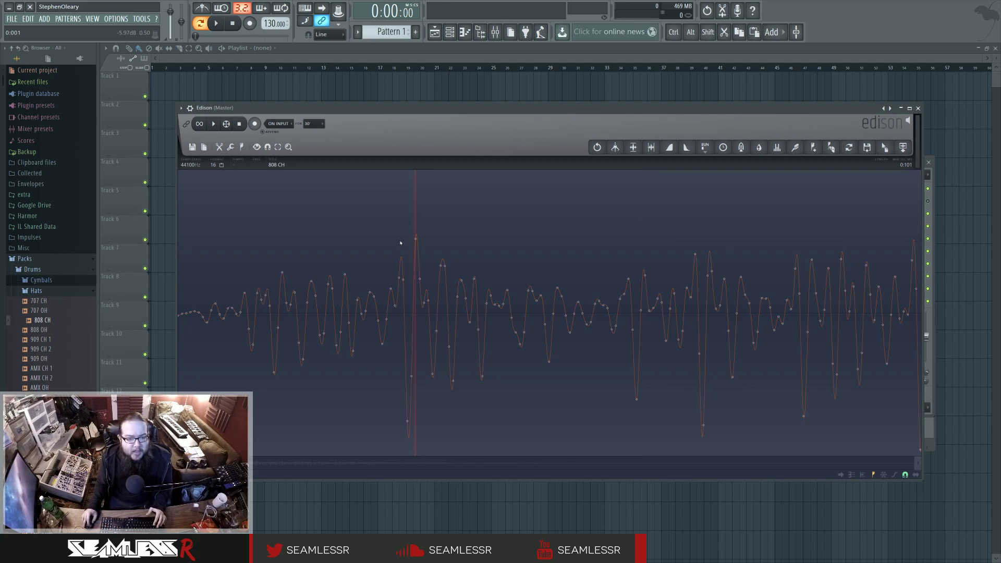
left_click(400, 243)
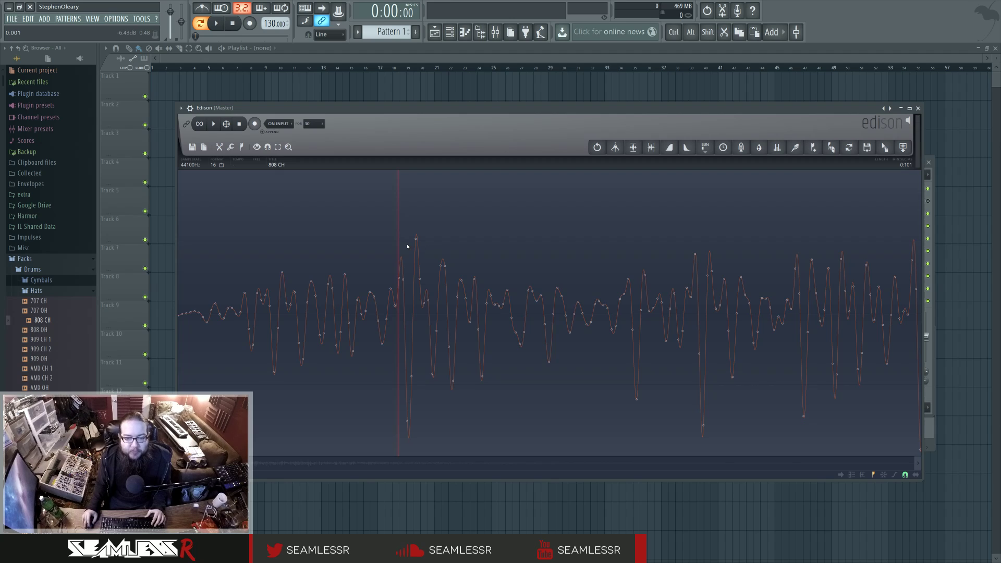
left_click_drag(407, 246, 575, 255)
mouse_move(459, 256)
left_mouse_down()
mouse_move(305, 258)
mouse_move(471, 264)
left_mouse_up()
left_click(474, 262)
left_click(475, 262)
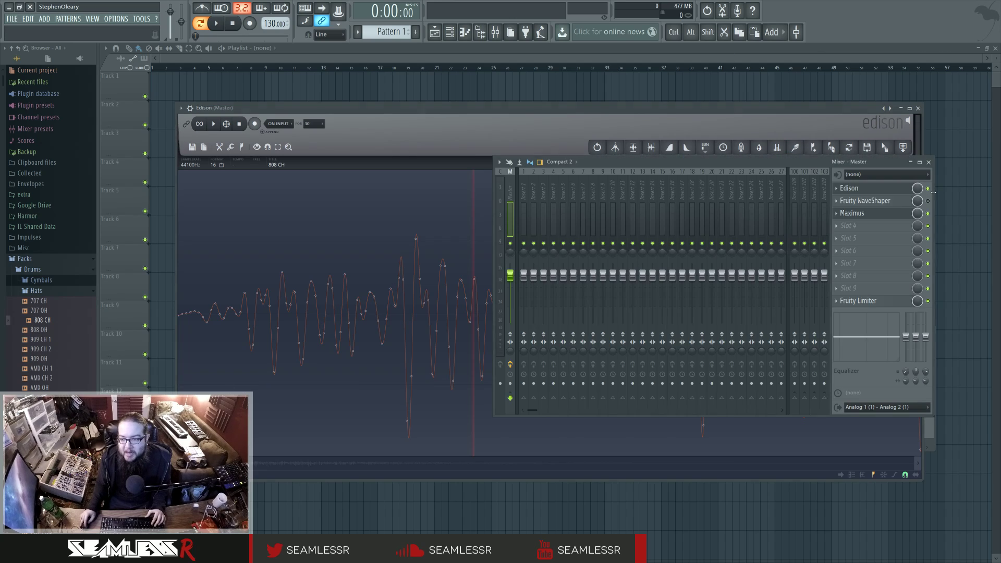
- Open Fruity WaveShaper from the master insert and move its window up-left
key("F9")
left_click(865, 201)
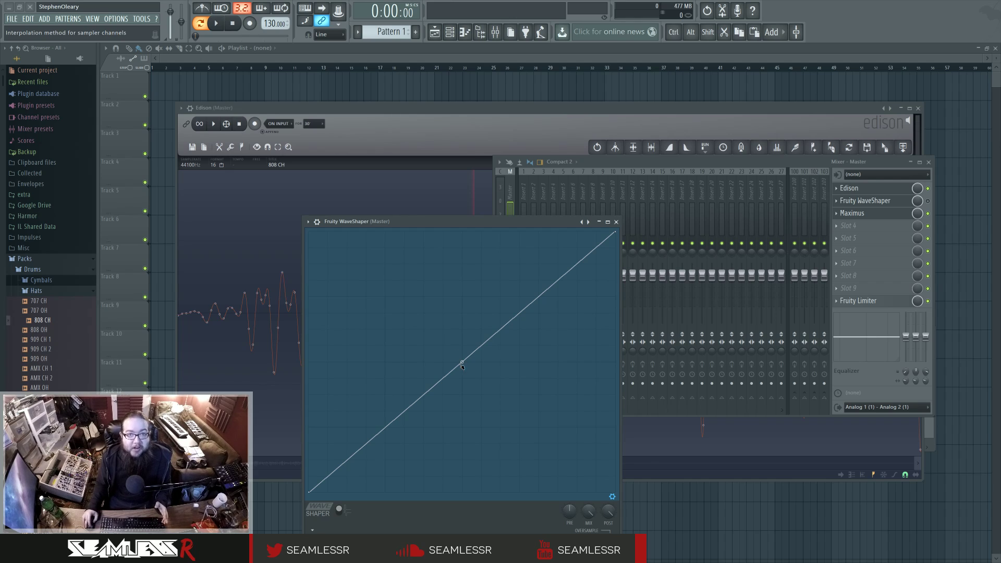
left_click_drag(347, 225, 278, 216)
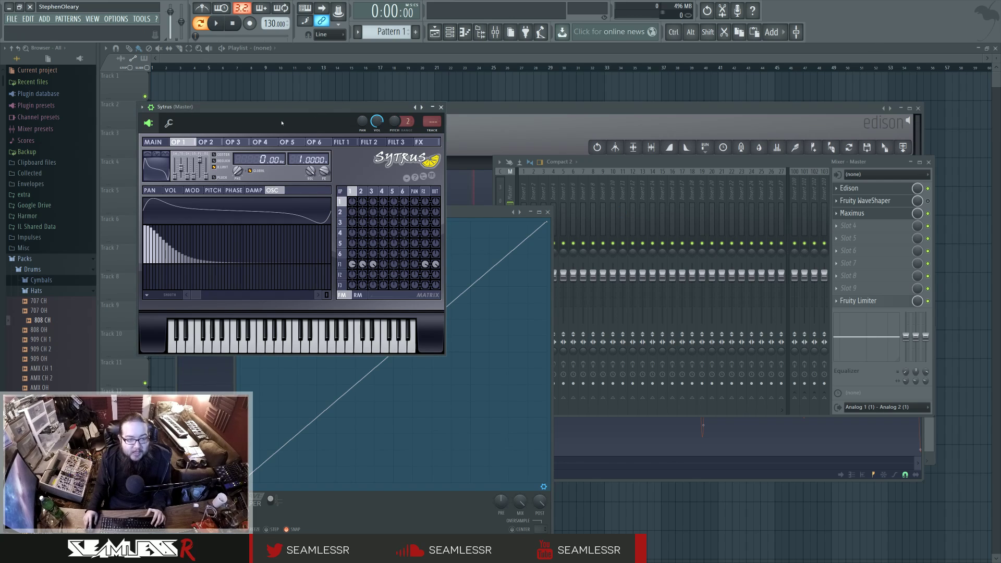
- Load Sytrus's Default patch from the MAIN page and raise oversampling Quality to 64x
left_click(153, 142)
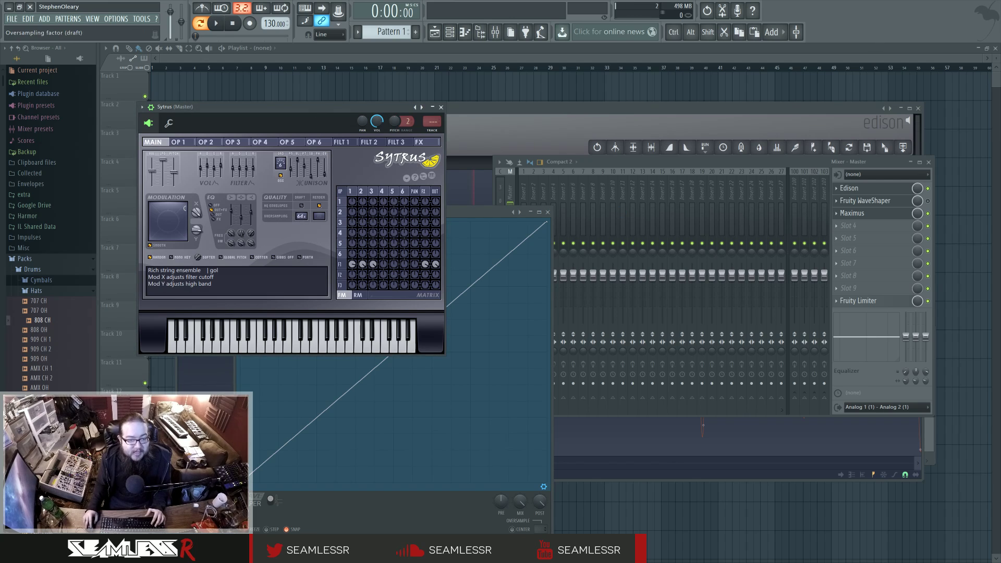
scroll(301, 216, "down", 2)
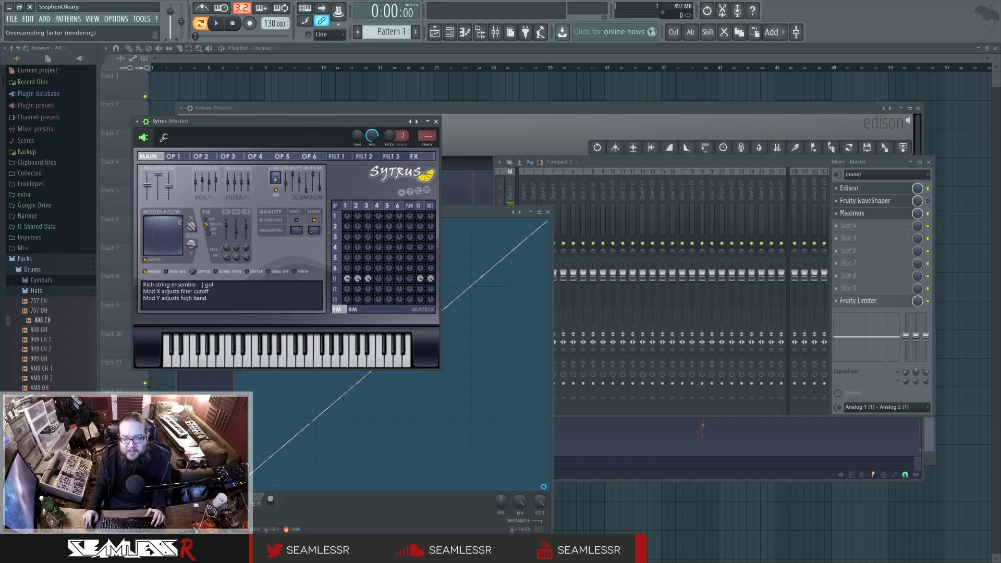
left_click(416, 121)
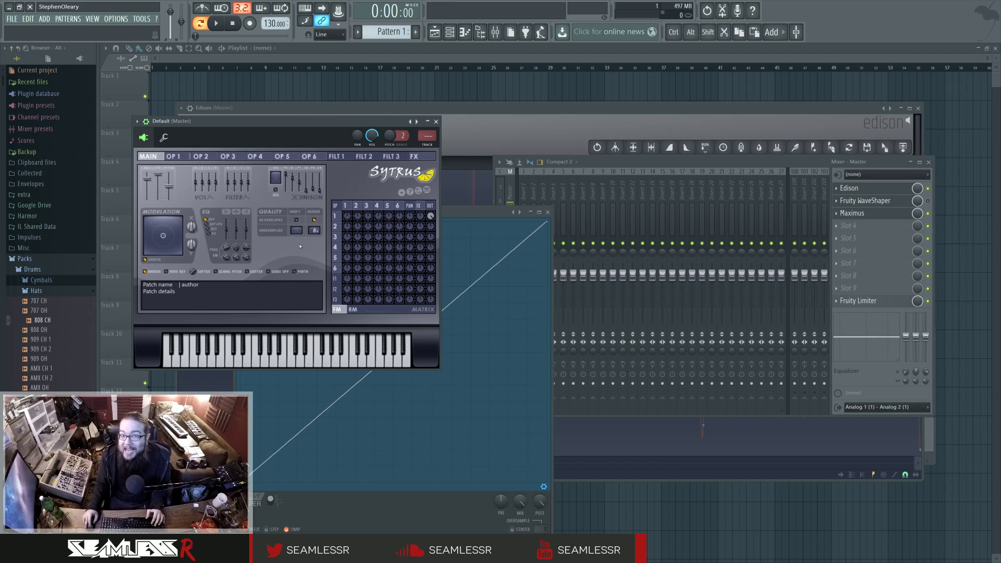
scroll(315, 230, "up", 3)
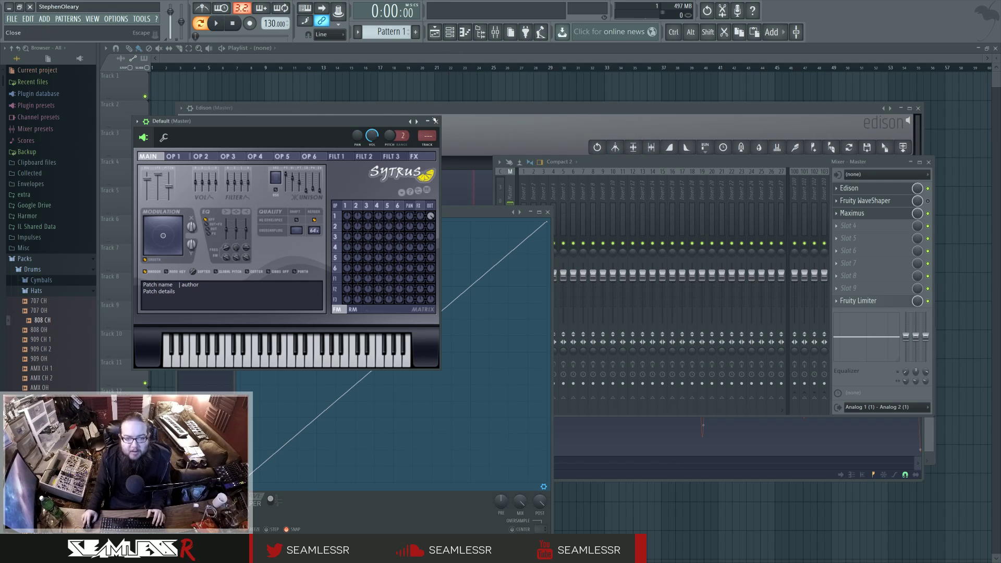
- Close the Sytrus, Fruity WaveShaper and mixer windows, nudging Edison slightly right
key("Escape")
left_click(548, 212)
key("Escape")
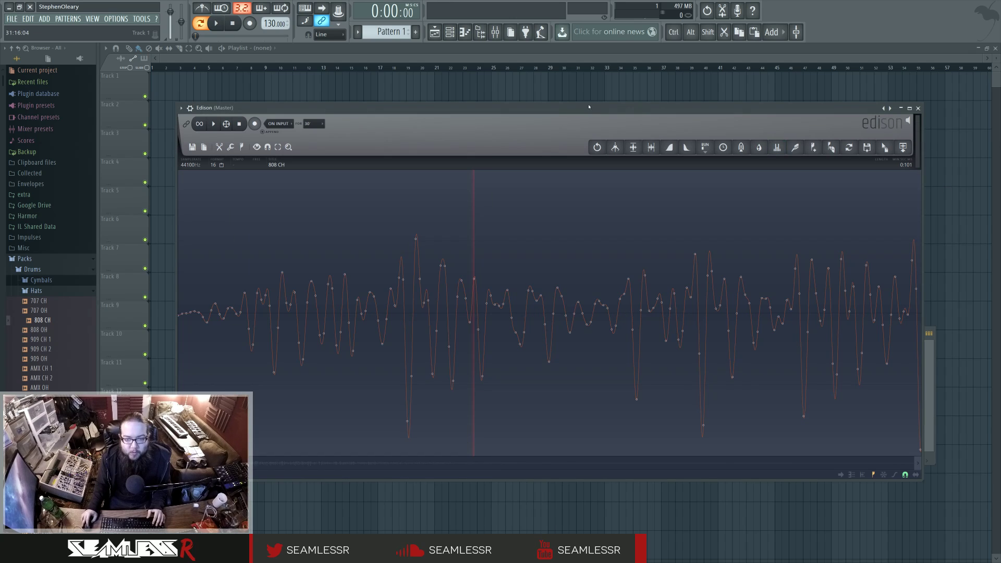
left_click_drag(587, 110, 593, 110)
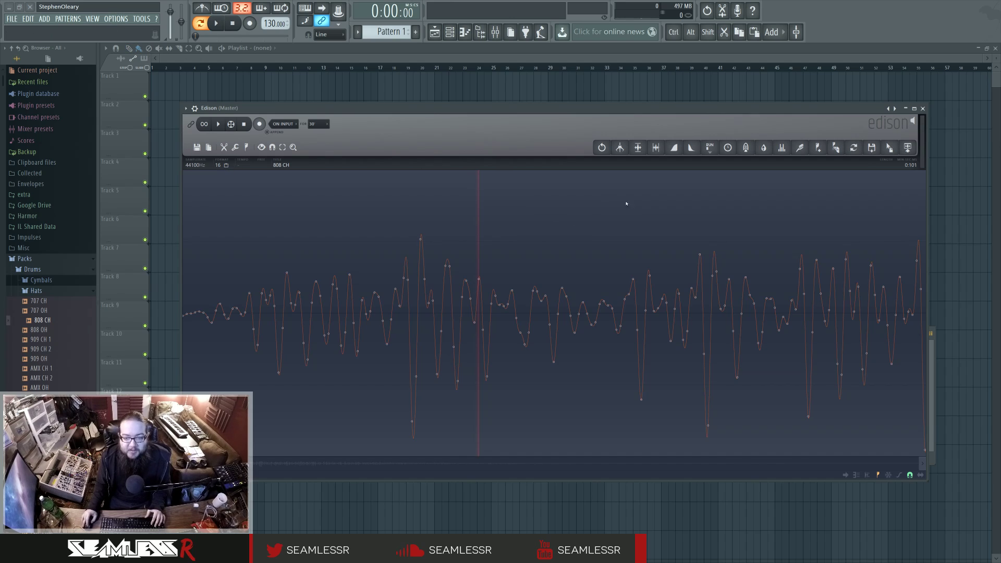
- Add Fruity parametric EQ 2 to the master's fourth slot and bring Edison to the front
left_click(495, 32)
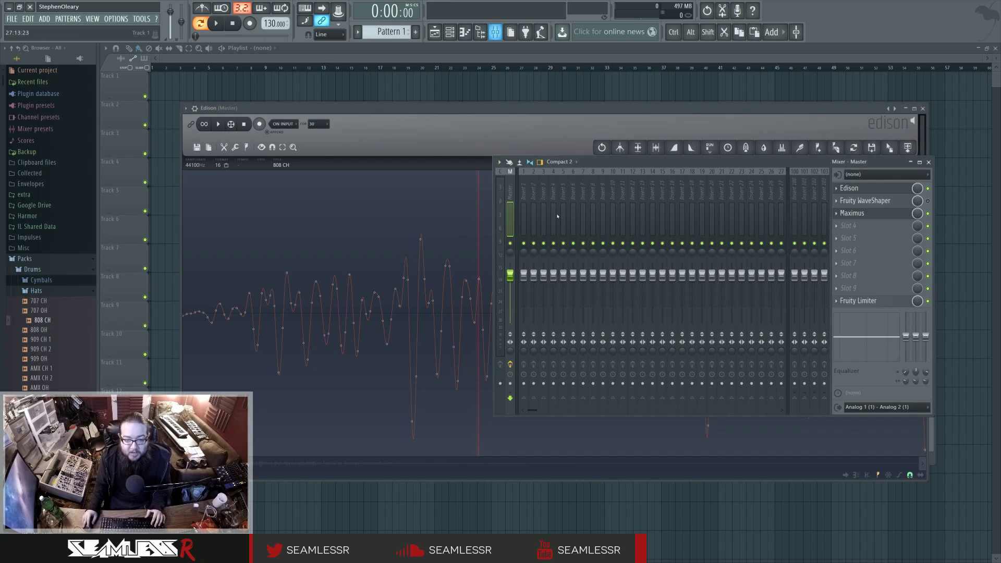
left_click(850, 226)
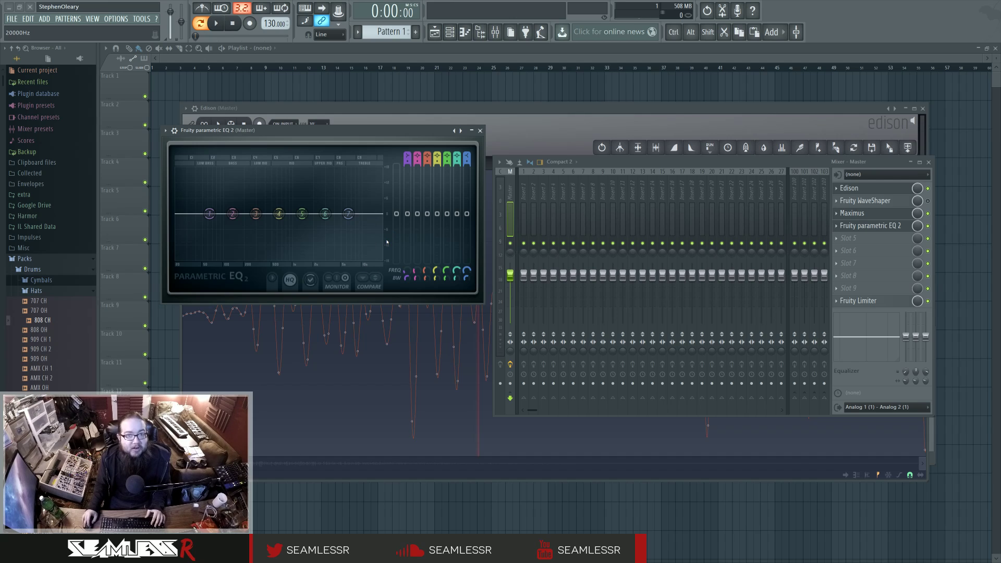
left_click(532, 146)
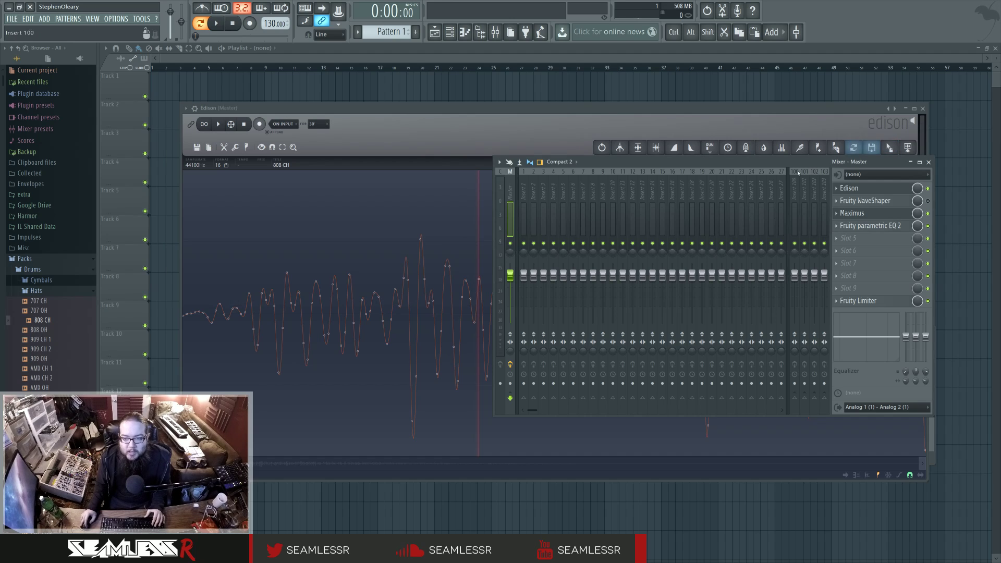
left_click_drag(792, 174, 634, 240)
left_click_drag(580, 111, 582, 62)
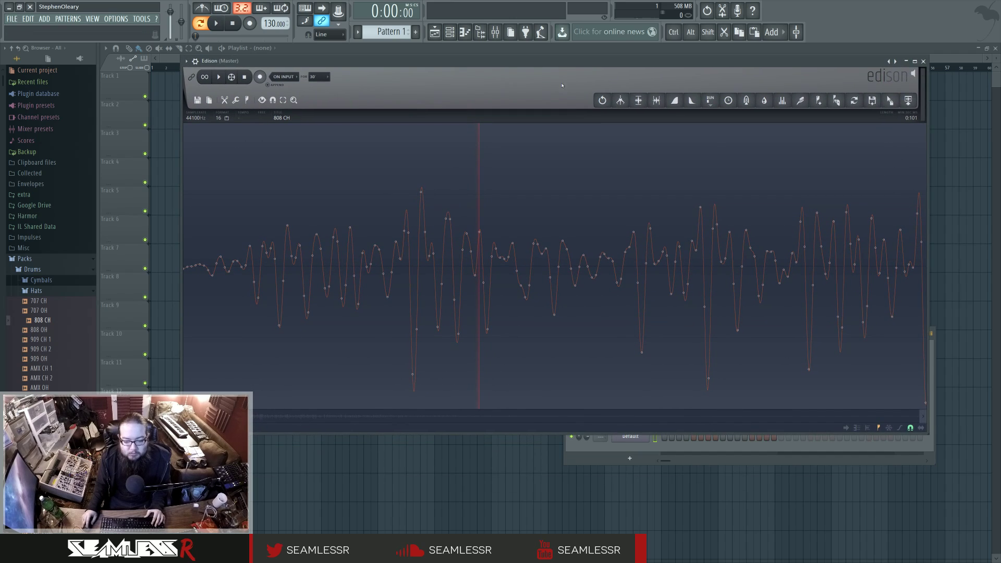